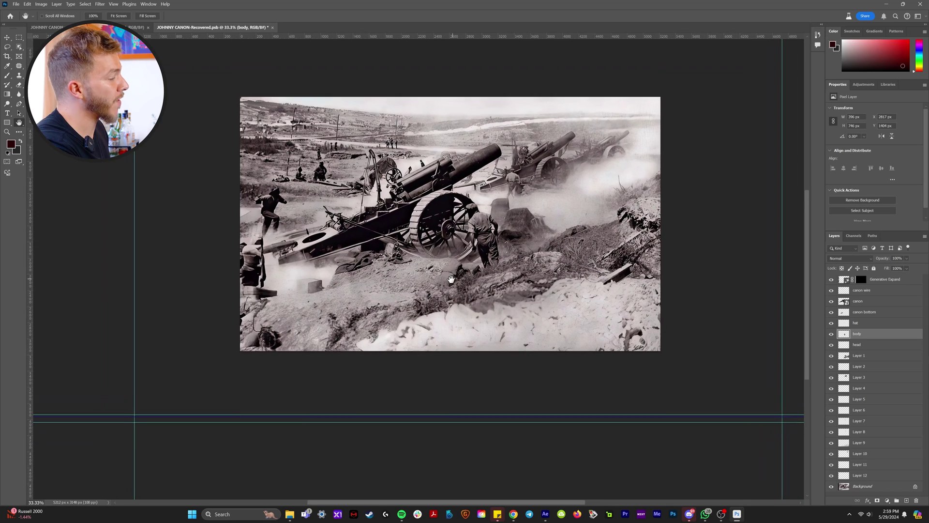
Zoom into the photo and nudge the canon and rock cut-out layers to inspect the separations.
{"action": "left_click_drag", "start_coordinate": [444, 261], "coordinate": [450, 282]}
{"action": "key", "text": "h"}
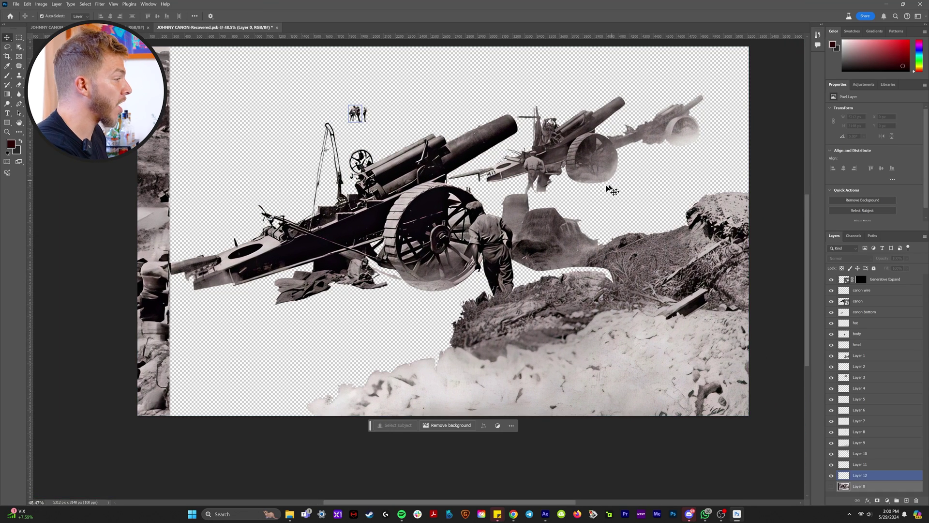
{"action": "left_click", "coordinate": [407, 167]}
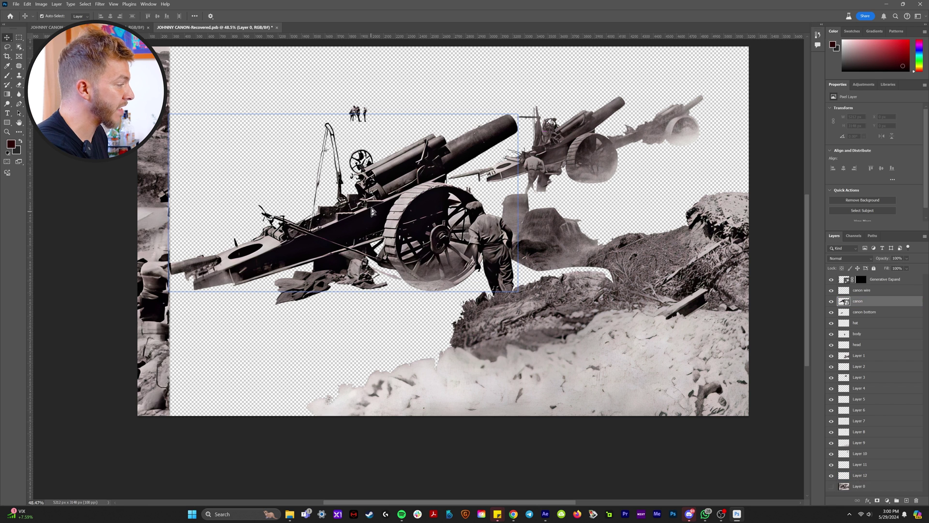
{"action": "left_click_drag", "start_coordinate": [373, 213], "coordinate": [373, 140]}
{"action": "key", "text": "ctrl+z"}
{"action": "left_click_drag", "start_coordinate": [530, 232], "coordinate": [554, 229]}
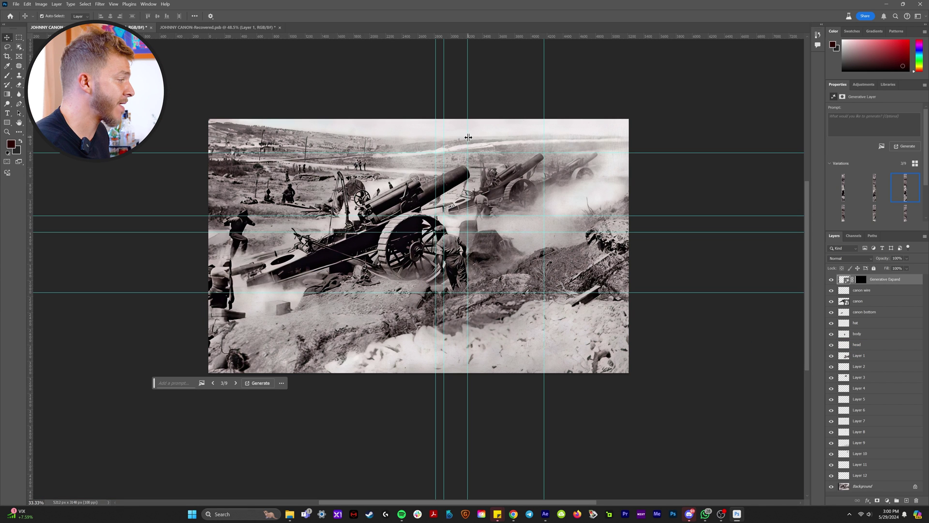
{"action": "left_click", "coordinate": [526, 237]}
{"action": "left_click", "coordinate": [464, 252]}
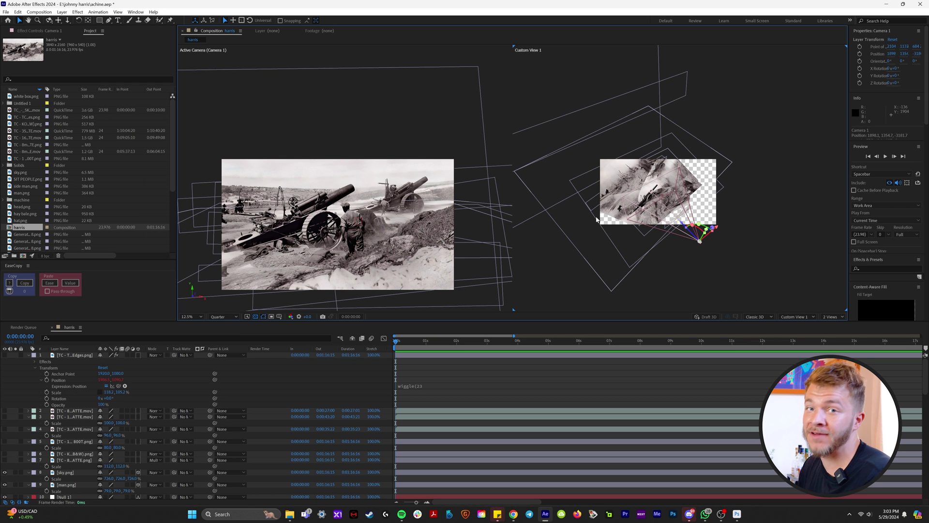
Push Camera 1 closer to frame the cannon and soldier, move Null 1 above it, then delete it.
{"action": "scroll", "coordinate": [596, 219], "scroll_direction": "up", "scroll_amount": 2}
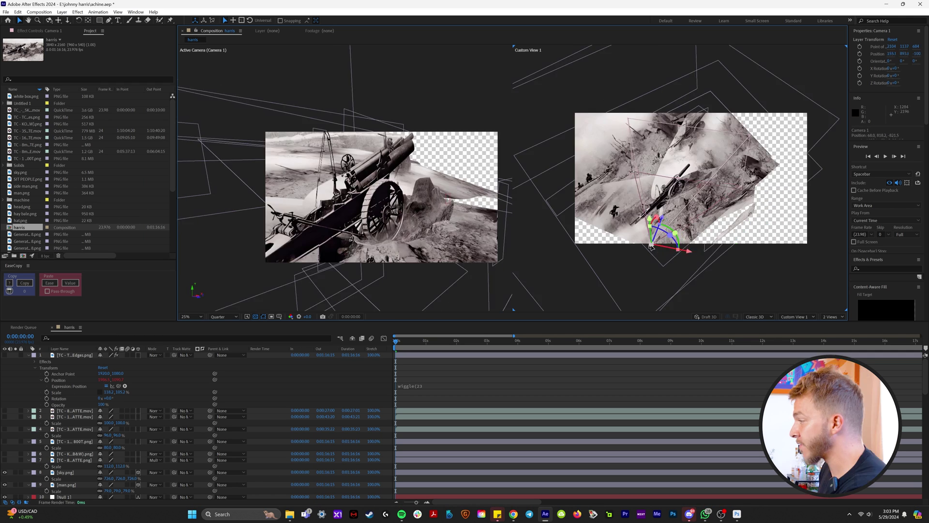
{"action": "left_click_drag", "start_coordinate": [661, 227], "coordinate": [770, 213]}
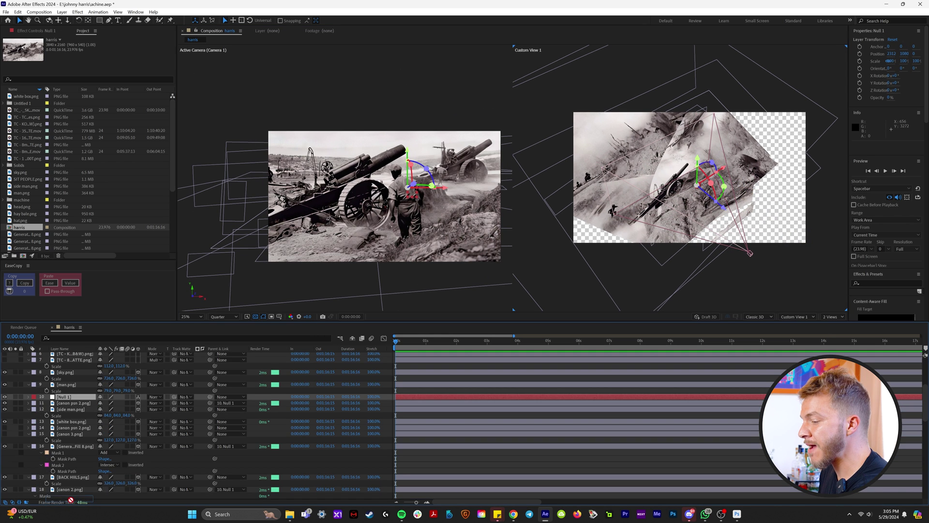
{"action": "left_click_drag", "start_coordinate": [71, 500], "coordinate": [100, 440]}
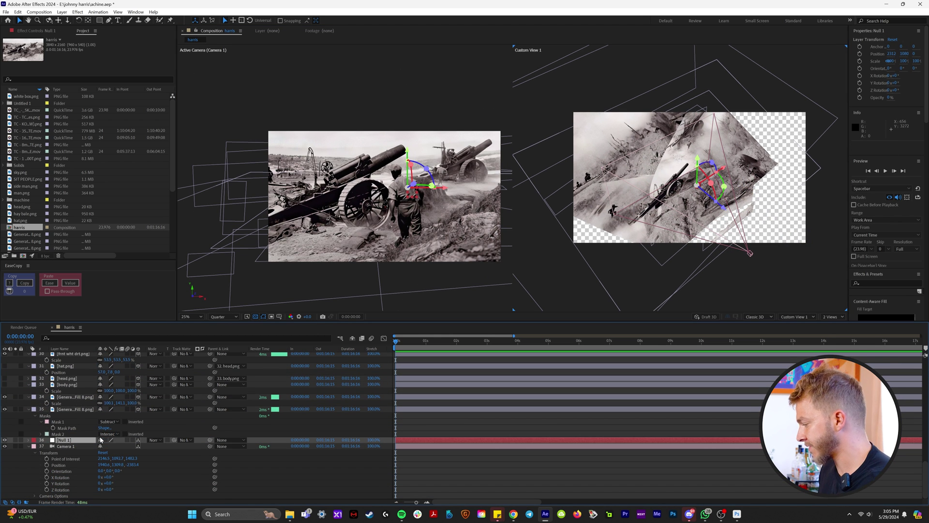
{"action": "key", "text": "Delete"}
Create a new null object, Null 2, and parent Camera 1 to it.
{"action": "left_click", "coordinate": [61, 11]}
{"action": "mouse_move", "coordinate": [116, 21]}
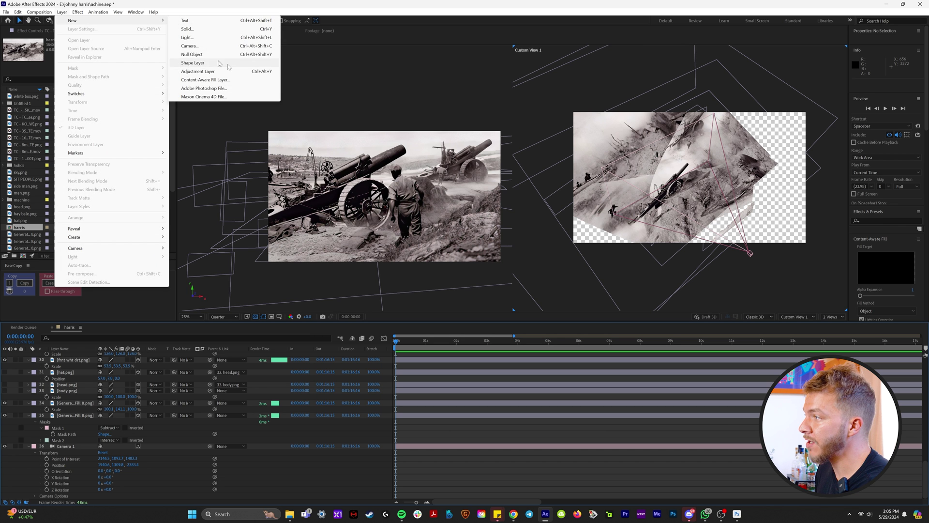
{"action": "left_click", "coordinate": [215, 55]}
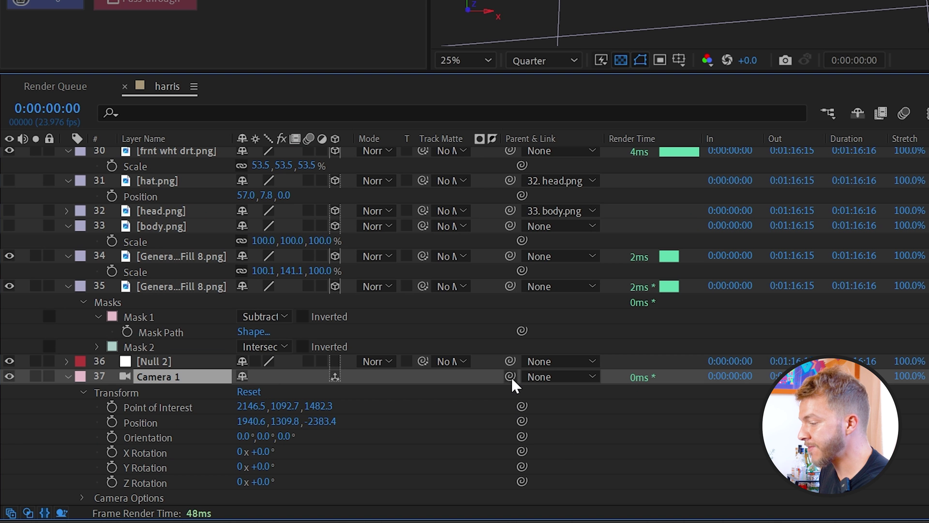
{"action": "left_click_drag", "start_coordinate": [511, 377], "coordinate": [220, 351]}
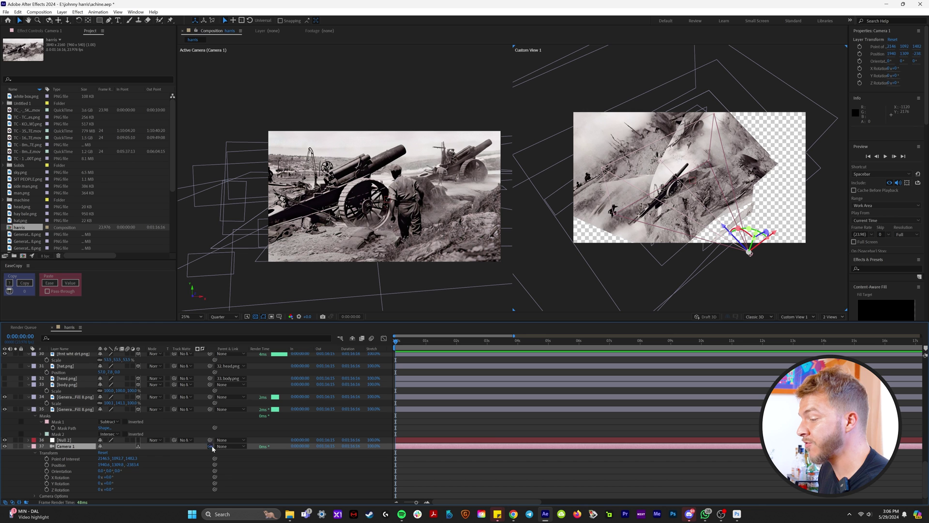
{"action": "left_click_drag", "start_coordinate": [511, 376], "coordinate": [182, 361]}
{"action": "left_click_drag", "start_coordinate": [75, 441], "coordinate": [73, 440]}
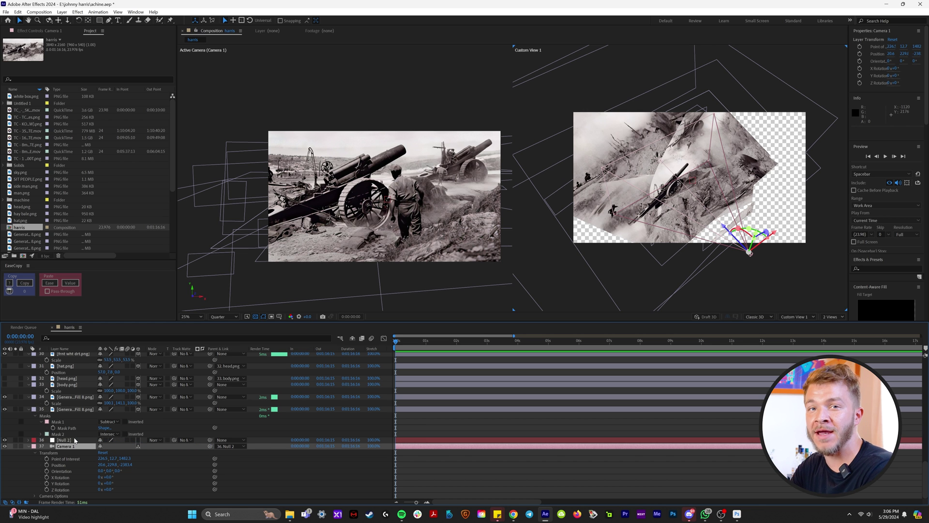
Make Null 2 a 3D layer and push it back in depth to about Z -2412.
{"action": "left_click", "coordinate": [74, 440]}
{"action": "key", "text": "p"}
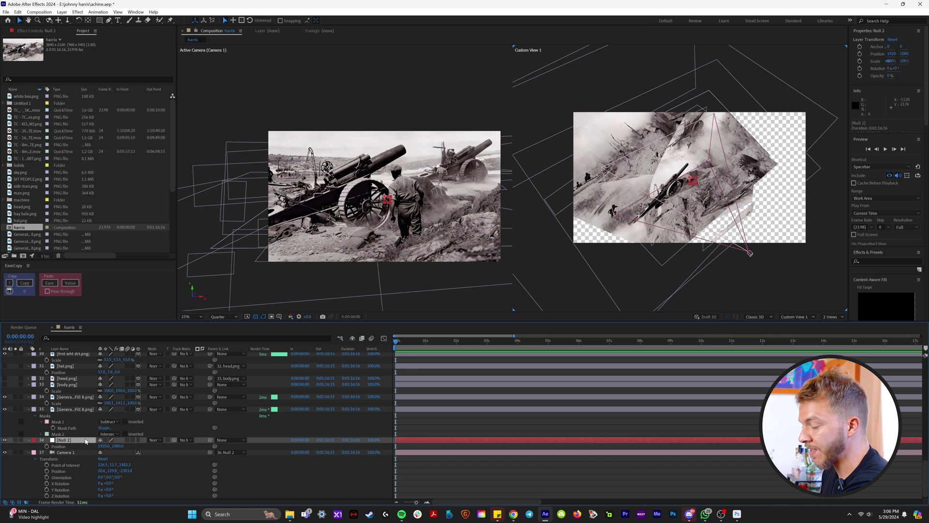
{"action": "left_click", "coordinate": [138, 441]}
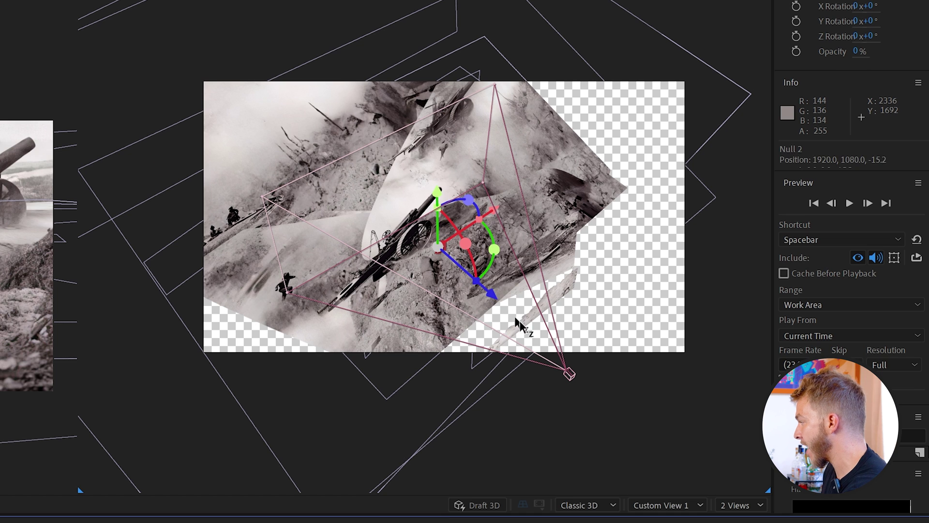
{"action": "left_click_drag", "start_coordinate": [715, 216], "coordinate": [792, 272]}
{"action": "left_click_drag", "start_coordinate": [655, 412], "coordinate": [431, 365]}
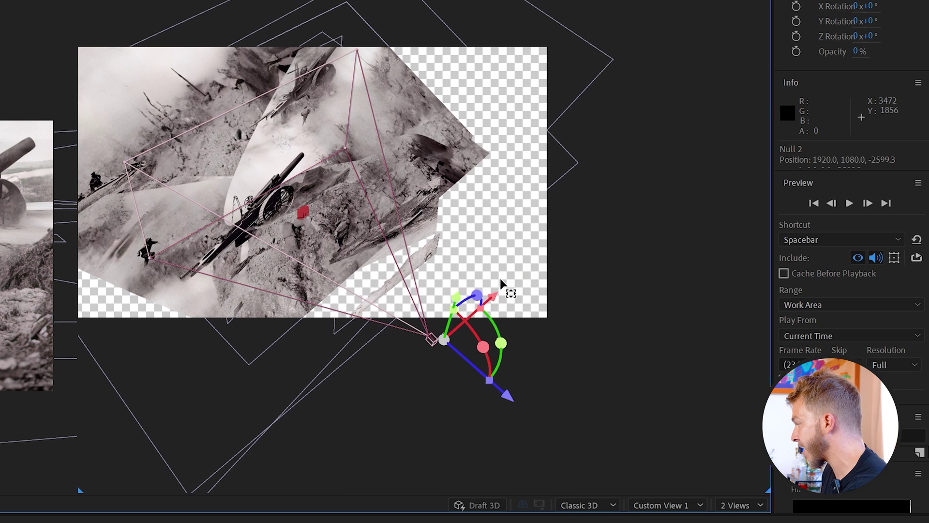
{"action": "left_click", "coordinate": [511, 409]}
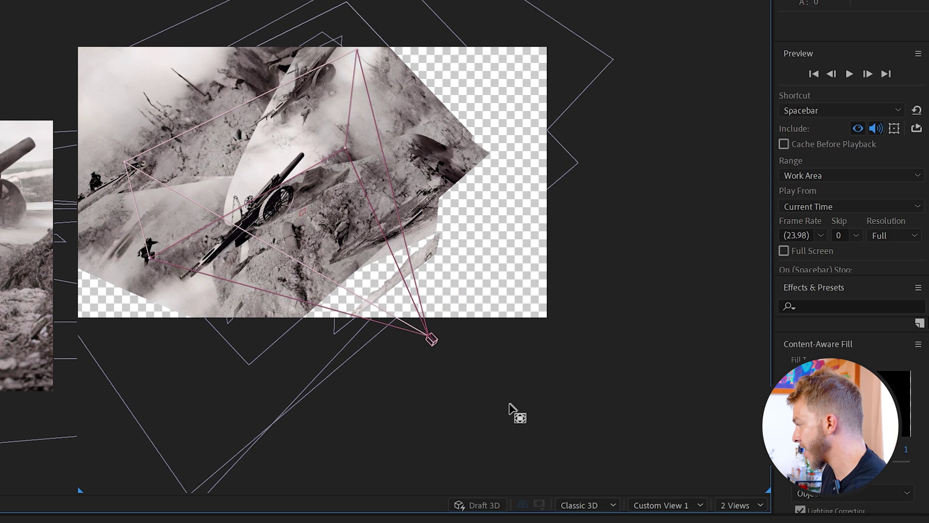
{"action": "key", "text": "ctrl+z"}
{"action": "key", "text": "ctrl+z"}
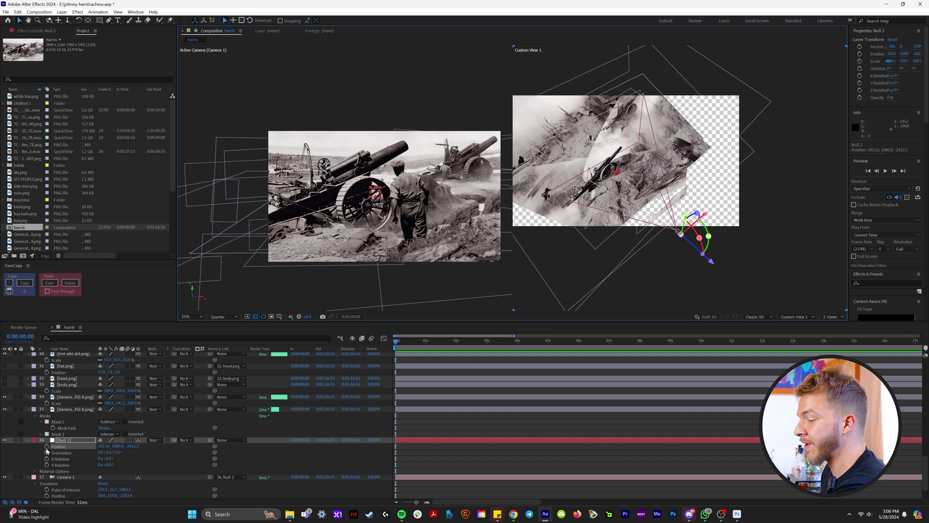
Keyframe Null 2's Position at 0 s and reposition it around 4 s to reframe the cannon.
{"action": "left_click", "coordinate": [47, 447]}
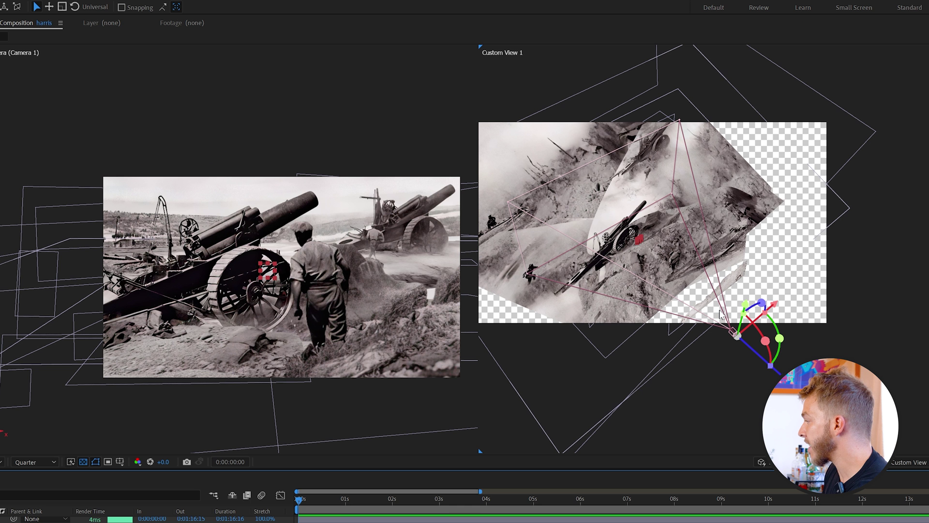
{"action": "left_click_drag", "start_coordinate": [746, 310], "coordinate": [738, 259]}
{"action": "left_click_drag", "start_coordinate": [299, 499], "coordinate": [470, 507]}
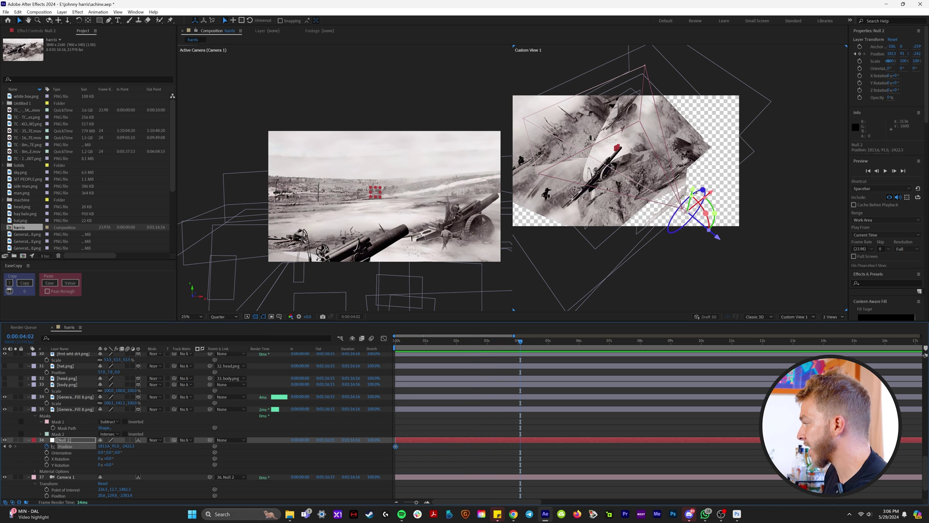
{"action": "left_click_drag", "start_coordinate": [693, 196], "coordinate": [694, 212]}
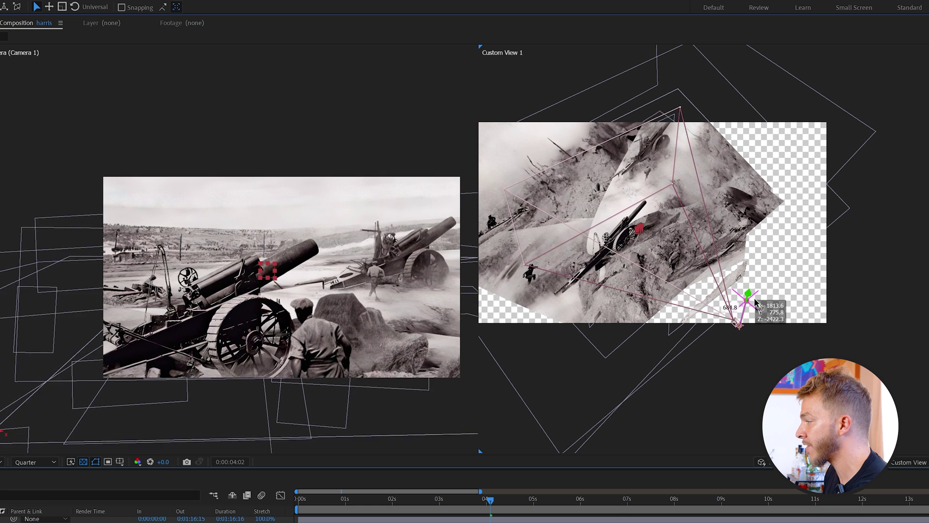
{"action": "left_click_drag", "start_coordinate": [757, 303], "coordinate": [755, 310]}
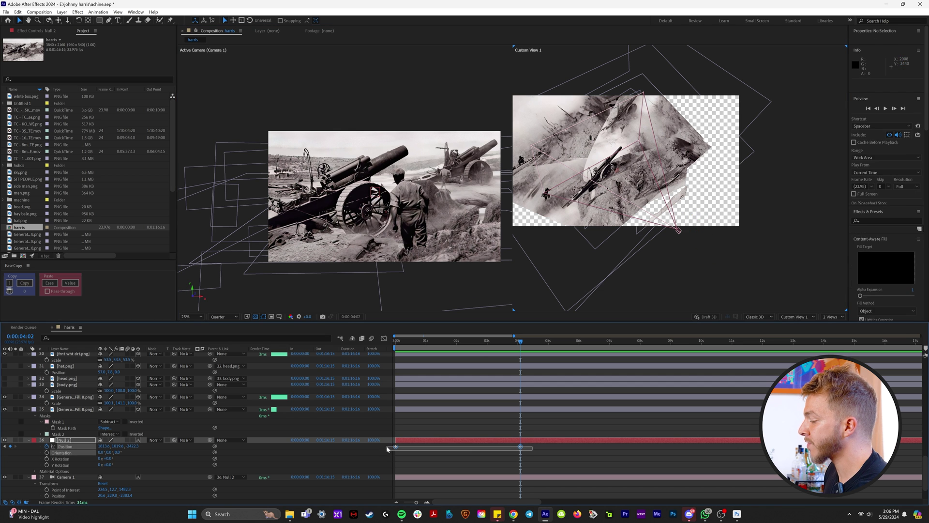
Apply Easy Ease to both Null 2 position keyframes and show their speed graph.
{"action": "left_click", "coordinate": [299, 522]}
{"action": "right_click", "coordinate": [396, 450]}
{"action": "mouse_move", "coordinate": [436, 443]}
{"action": "left_click", "coordinate": [508, 391]}
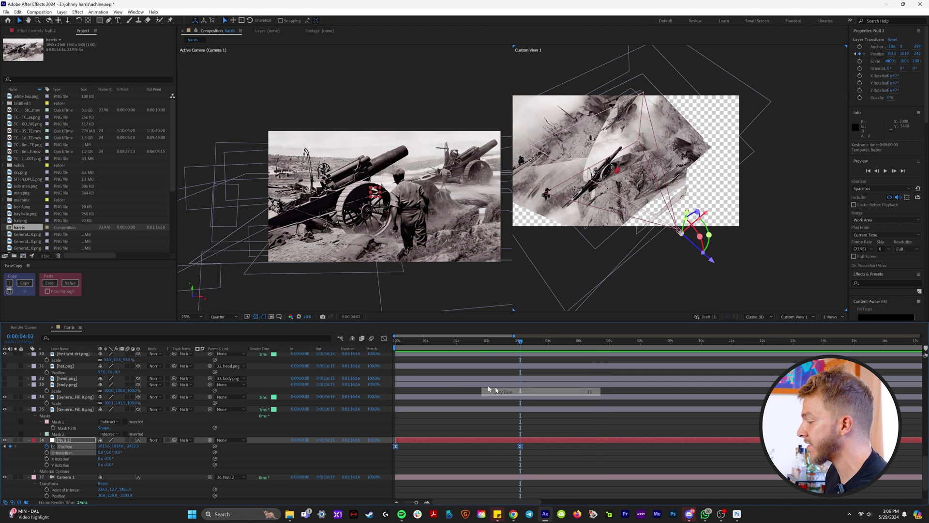
{"action": "left_click", "coordinate": [385, 339]}
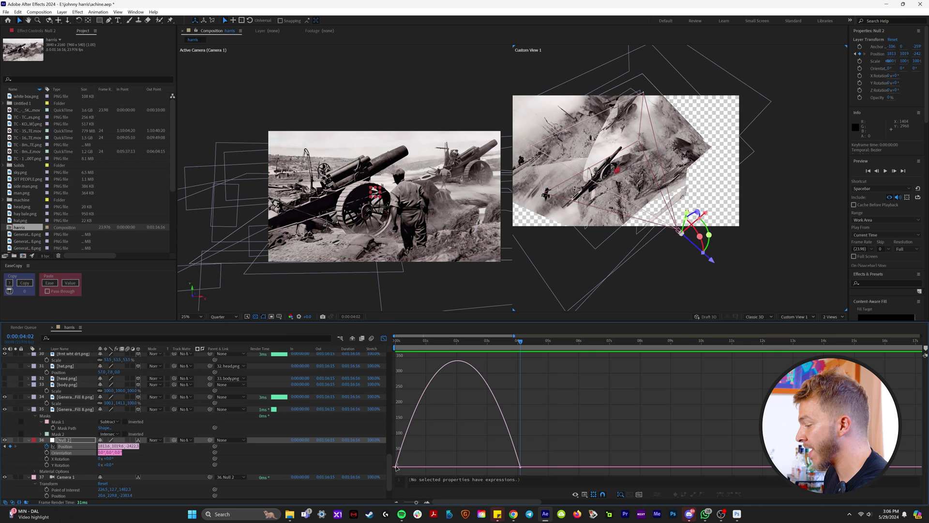
Drag the influence handles so the move starts fast (about 600) and eases in at 42%.
{"action": "left_click", "coordinate": [396, 467]}
{"action": "left_click_drag", "start_coordinate": [417, 465], "coordinate": [418, 369]}
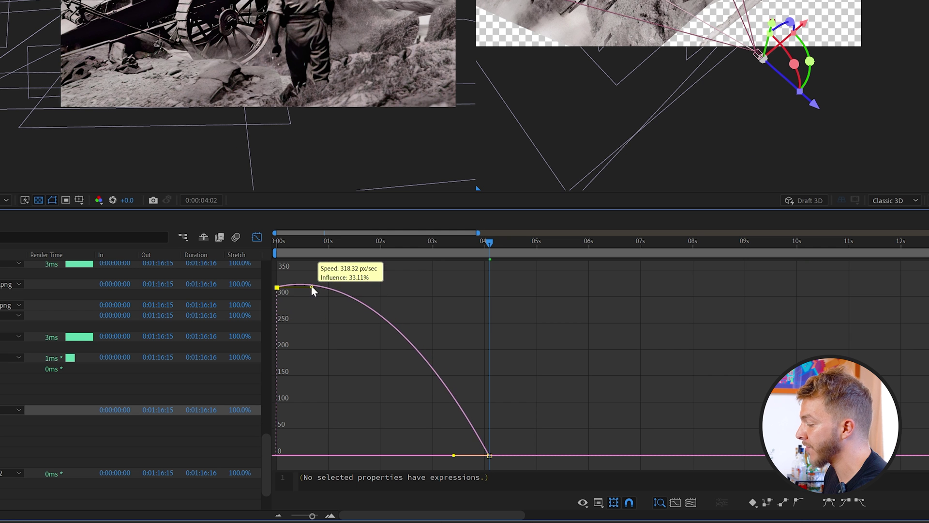
{"action": "left_click_drag", "start_coordinate": [312, 291], "coordinate": [310, 283]}
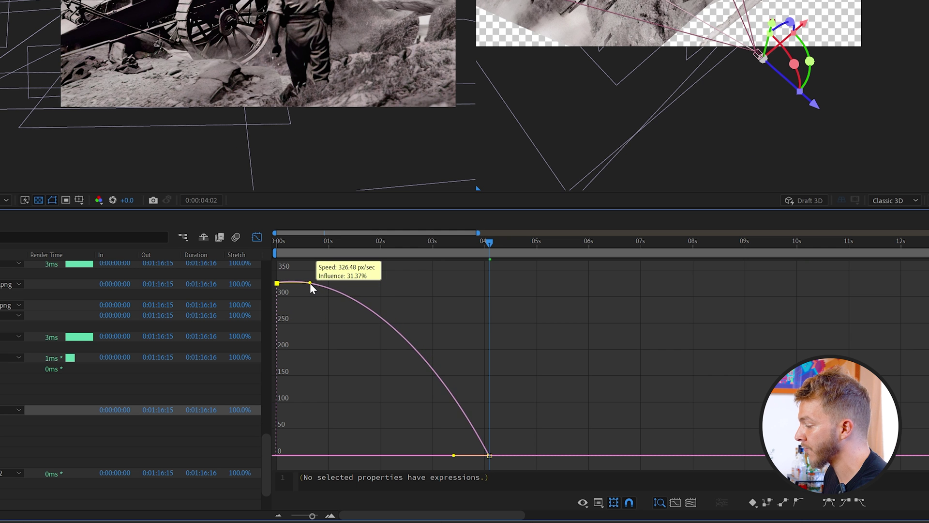
{"action": "left_click_drag", "start_coordinate": [454, 456], "coordinate": [405, 446]}
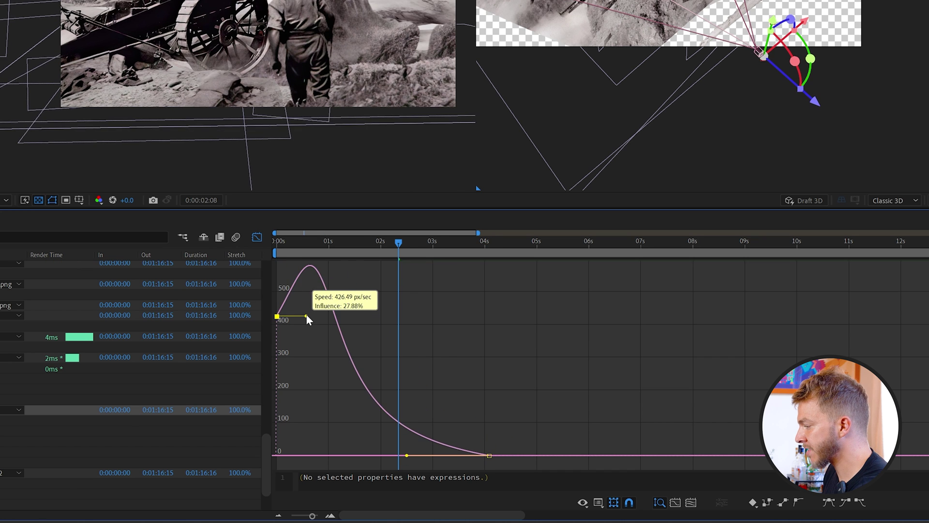
{"action": "left_click_drag", "start_coordinate": [309, 319], "coordinate": [296, 267]}
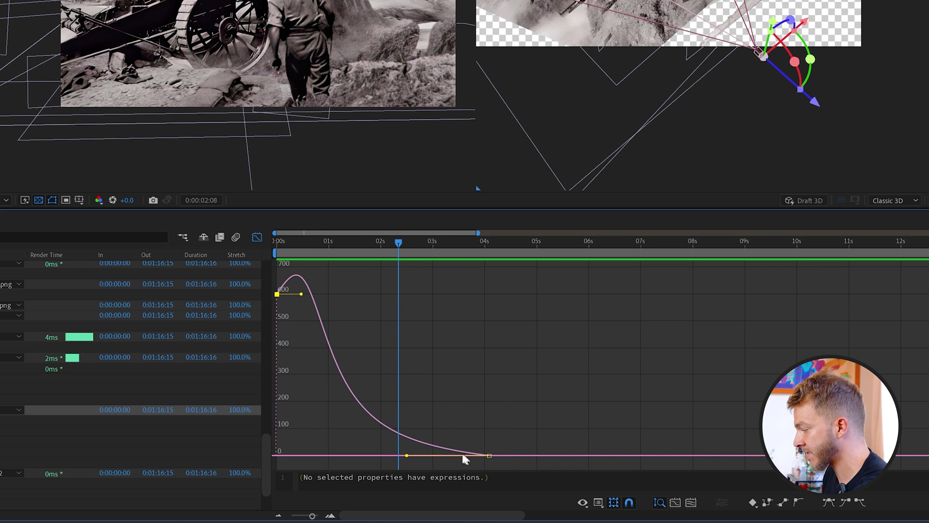
Move the last keyframe earlier to about 2.7 s, adjust its influence, and preview the move.
{"action": "left_click_drag", "start_coordinate": [489, 455], "coordinate": [419, 452]}
{"action": "left_click_drag", "start_coordinate": [359, 453], "coordinate": [358, 455]}
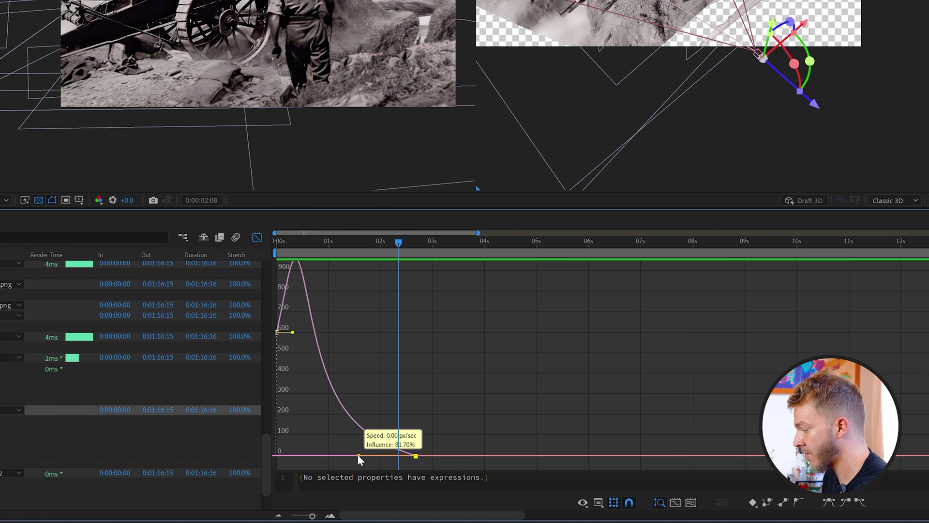
{"action": "key", "text": "space"}
{"action": "left_click", "coordinate": [295, 242]}
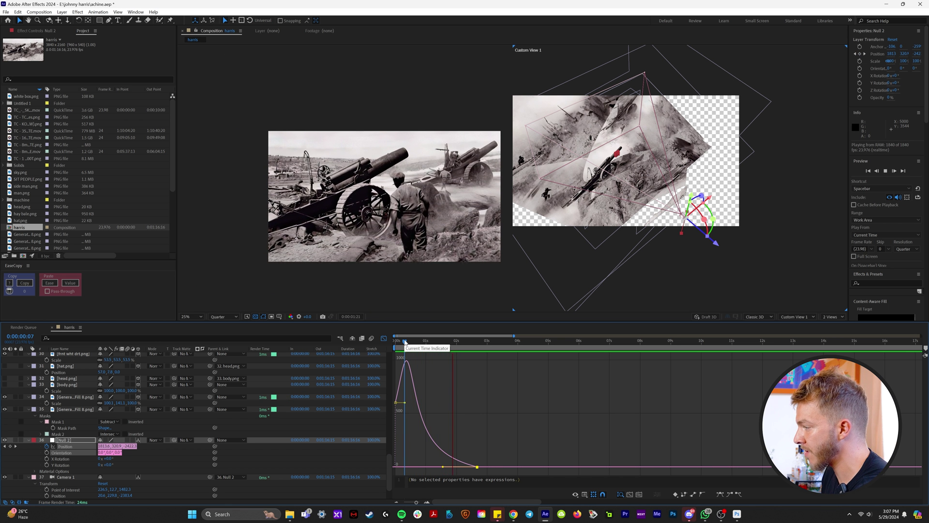
Add Null 3, push it back in depth, and parent Null 2 to it.
{"action": "key", "text": "ctrl+alt+shift+y"}
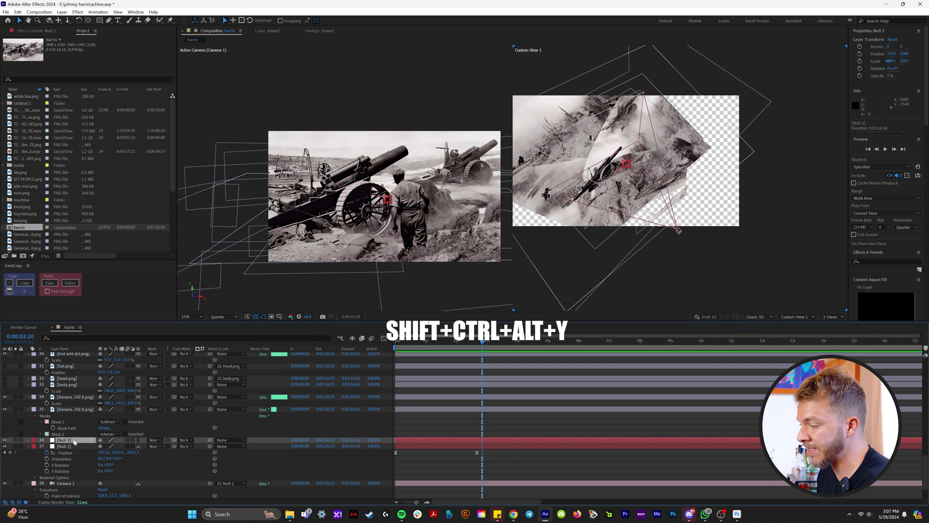
{"action": "left_click", "coordinate": [76, 446]}
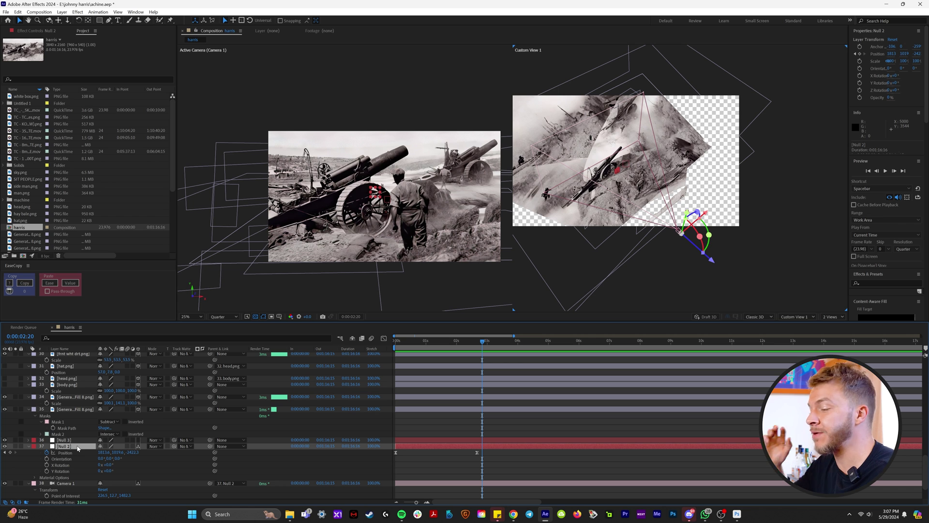
{"action": "left_click", "coordinate": [79, 441]}
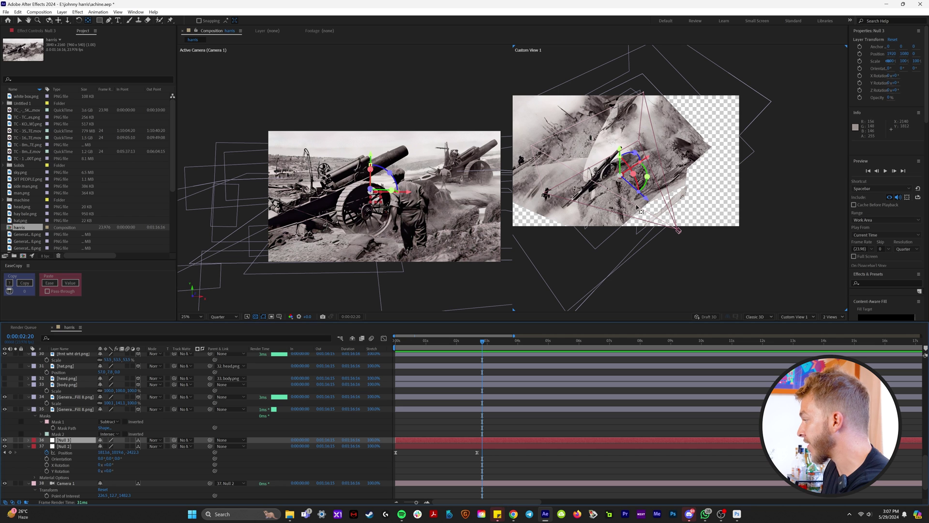
{"action": "left_click_drag", "start_coordinate": [638, 208], "coordinate": [730, 254]}
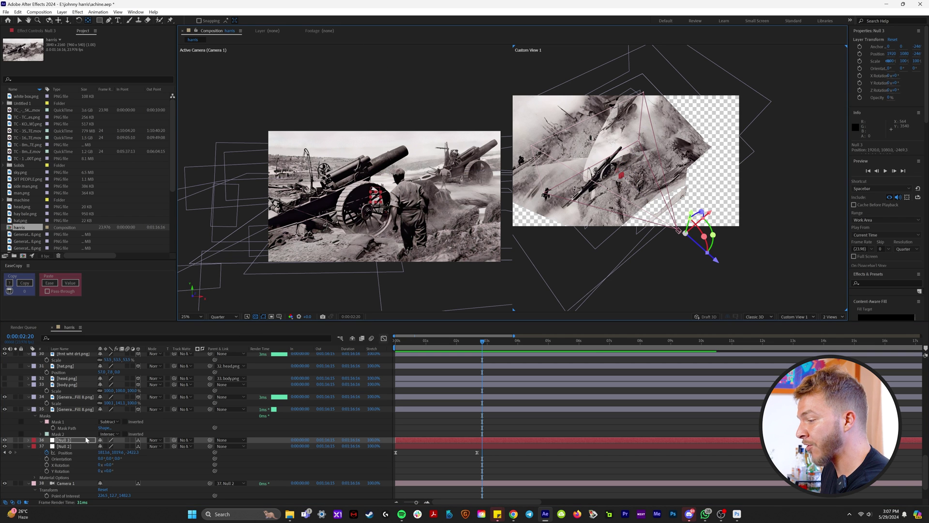
{"action": "left_click", "coordinate": [129, 461]}
{"action": "left_click_drag", "start_coordinate": [90, 453], "coordinate": [69, 441]}
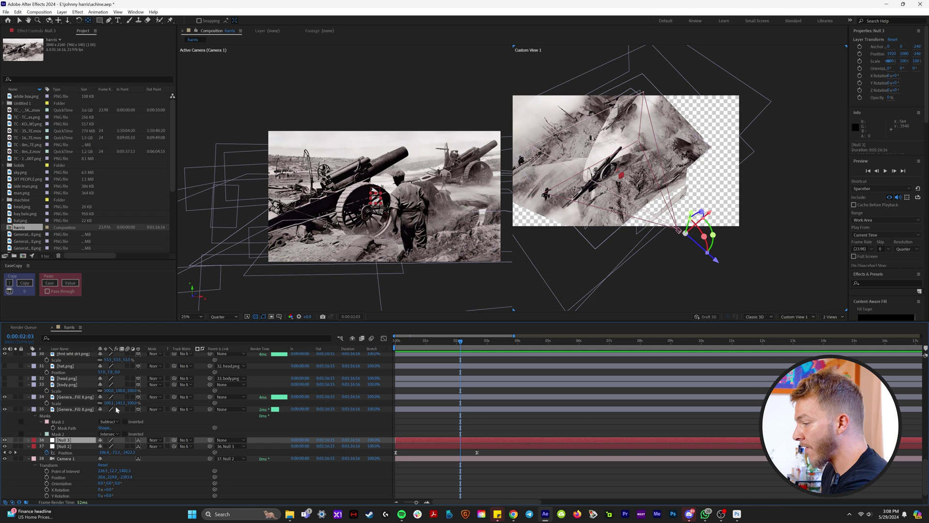
Ease Null 3's position keyframe and add a later keyframe pushing it deeper along Z.
{"action": "key", "text": "p"}
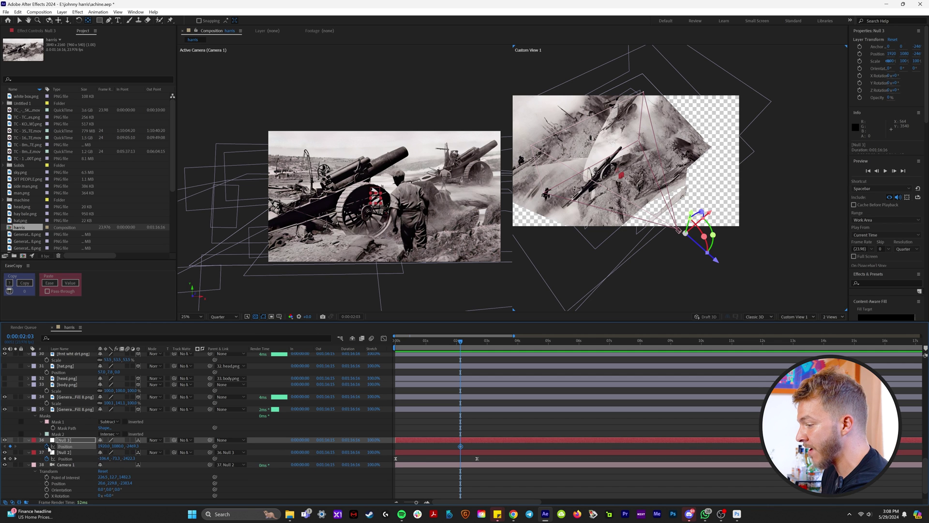
{"action": "scroll", "coordinate": [441, 456], "scroll_direction": "down", "scroll_amount": 2}
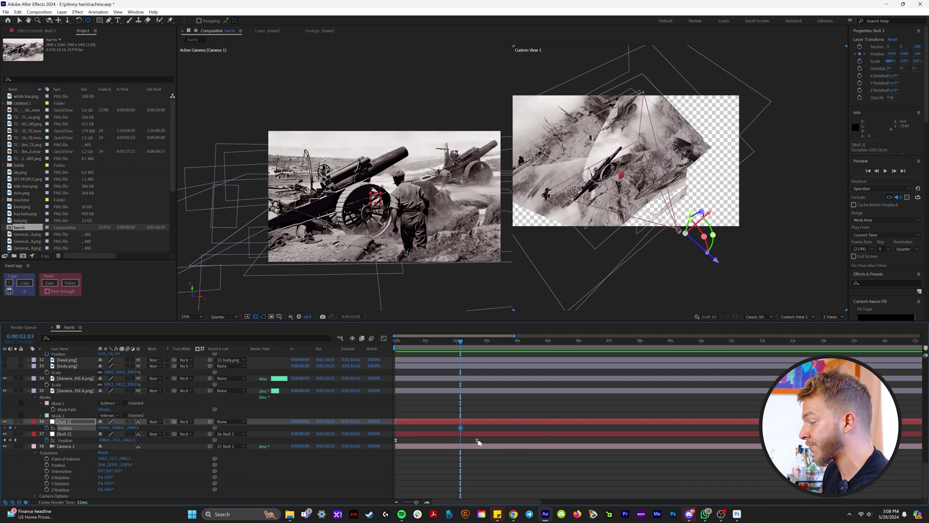
{"action": "right_click", "coordinate": [457, 427]}
{"action": "left_click", "coordinate": [574, 446]}
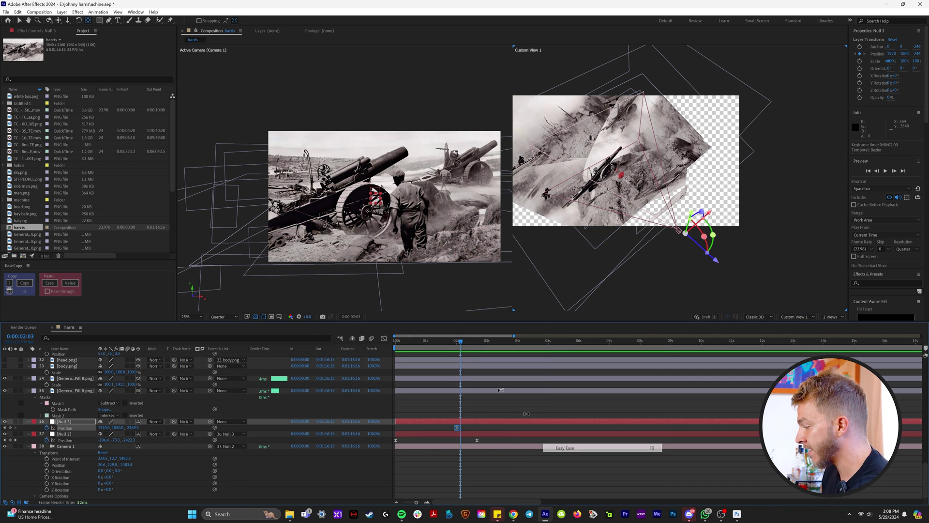
{"action": "left_click_drag", "start_coordinate": [715, 260], "coordinate": [797, 290]}
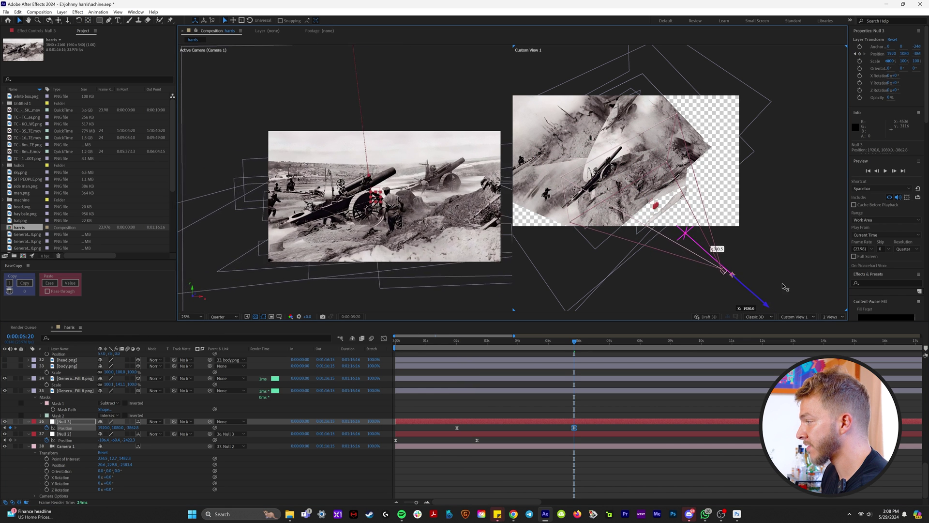
{"action": "left_click_drag", "start_coordinate": [417, 341], "coordinate": [450, 355]}
In the speed graph, lengthen the ease out of Null 3's first keyframe and into its last.
{"action": "left_click", "coordinate": [384, 338]}
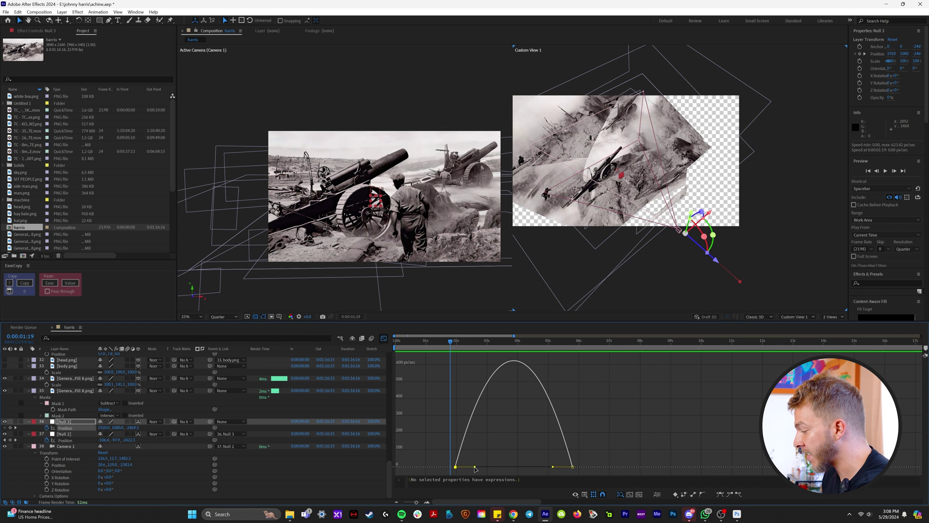
{"action": "left_click_drag", "start_coordinate": [475, 468], "coordinate": [493, 468]}
{"action": "left_click_drag", "start_coordinate": [554, 468], "coordinate": [534, 467]}
{"action": "left_click_drag", "start_coordinate": [453, 347], "coordinate": [568, 367]}
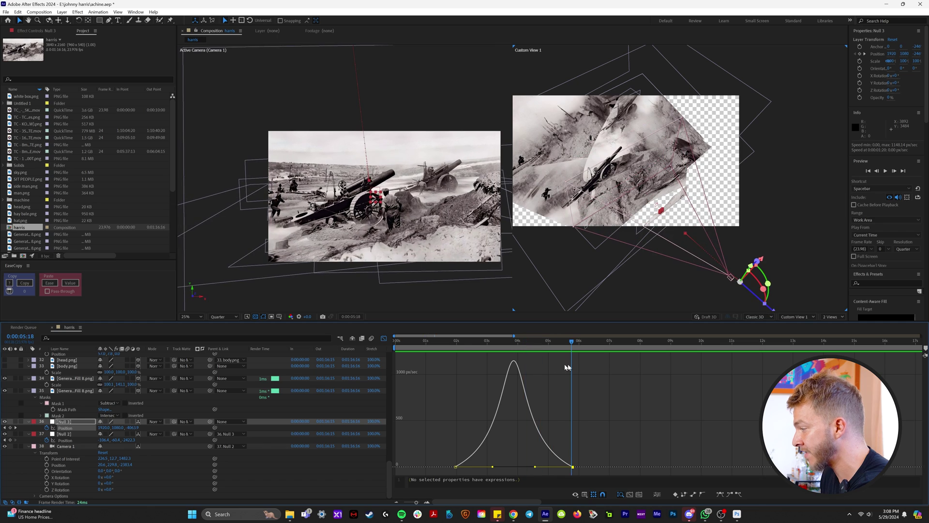
Preview the Null 3 push-in in the layer bar view, then select Camera 1.
{"action": "left_click", "coordinate": [384, 339]}
{"action": "key", "text": "space"}
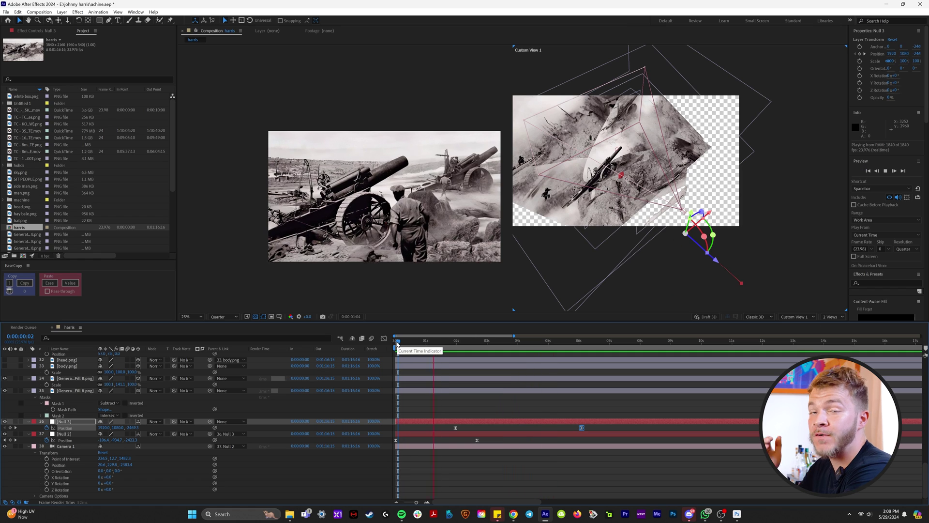
{"action": "key", "text": "space"}
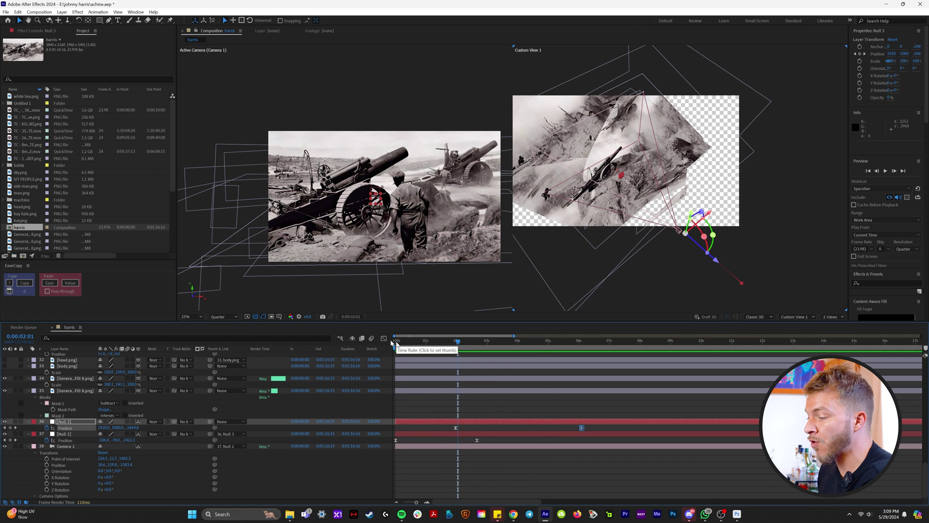
{"action": "left_click", "coordinate": [68, 446]}
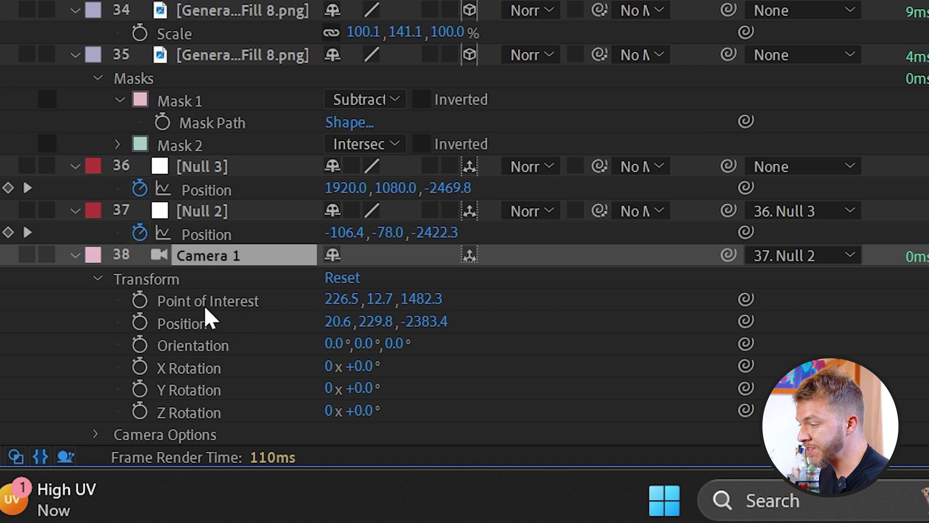
Add a wiggle expression to Camera 1's Point of Interest and preview the shake from the start.
{"action": "left_click", "coordinate": [67, 460]}
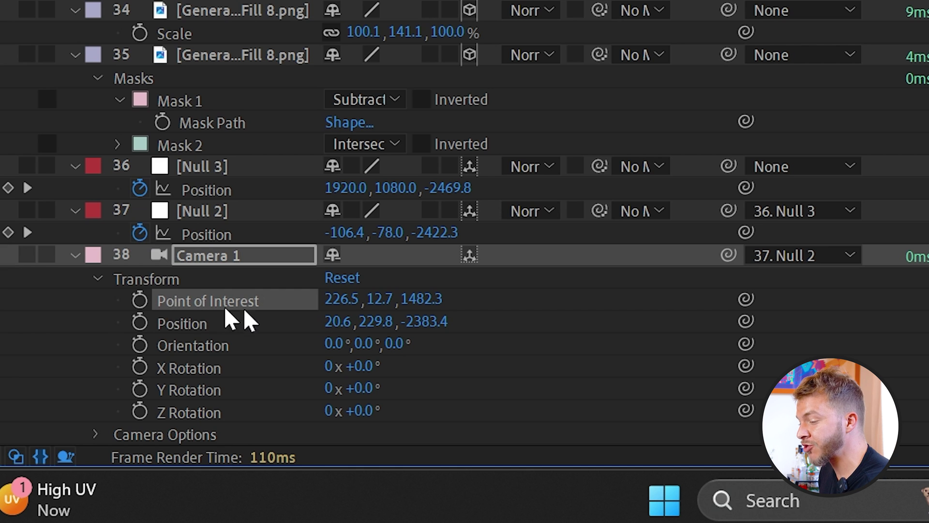
{"action": "left_click", "coordinate": [140, 301], "text": "alt"}
{"action": "type", "text": "wiggle"}
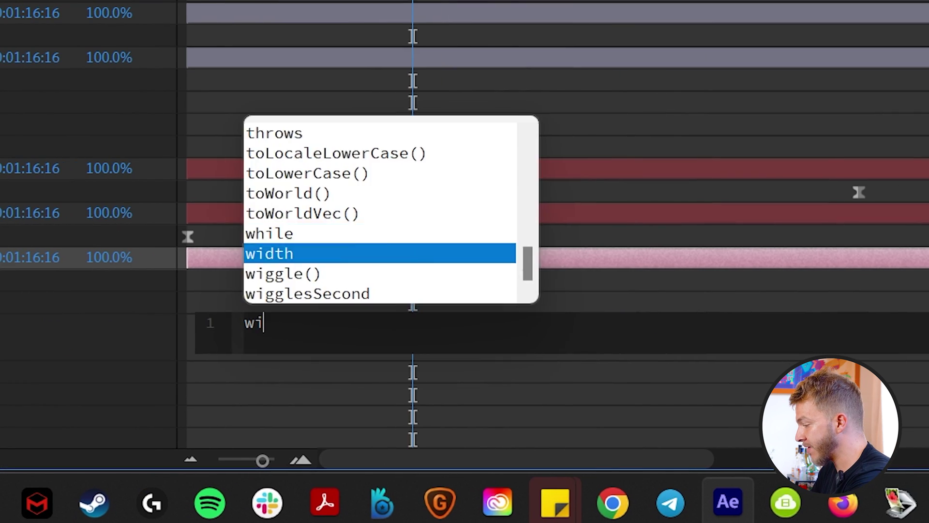
{"action": "type", "text": "(1,20"}
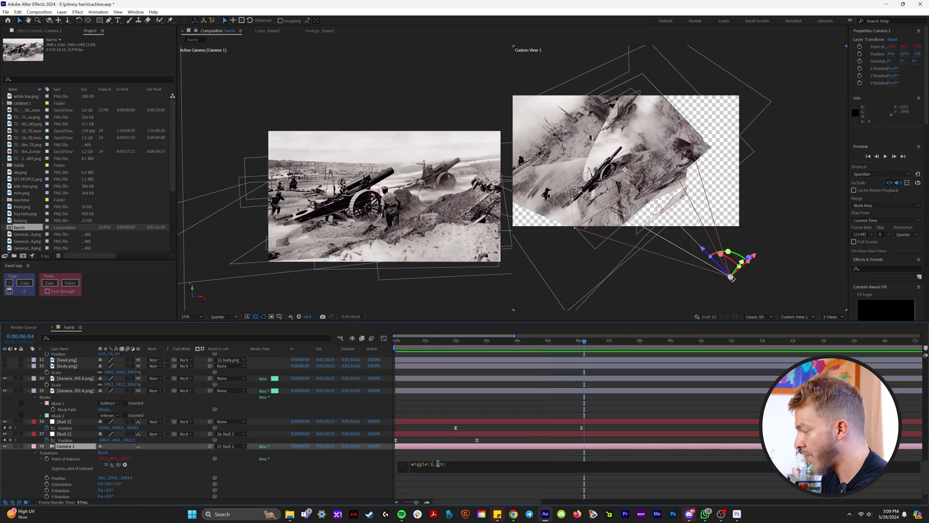
{"action": "left_click", "coordinate": [398, 341]}
{"action": "key", "text": "space"}
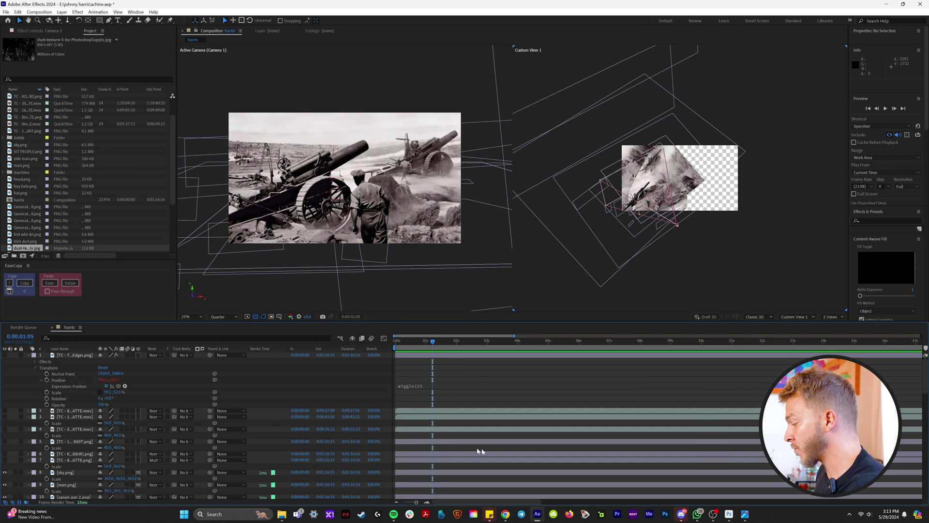
{"action": "left_click", "coordinate": [505, 515]}
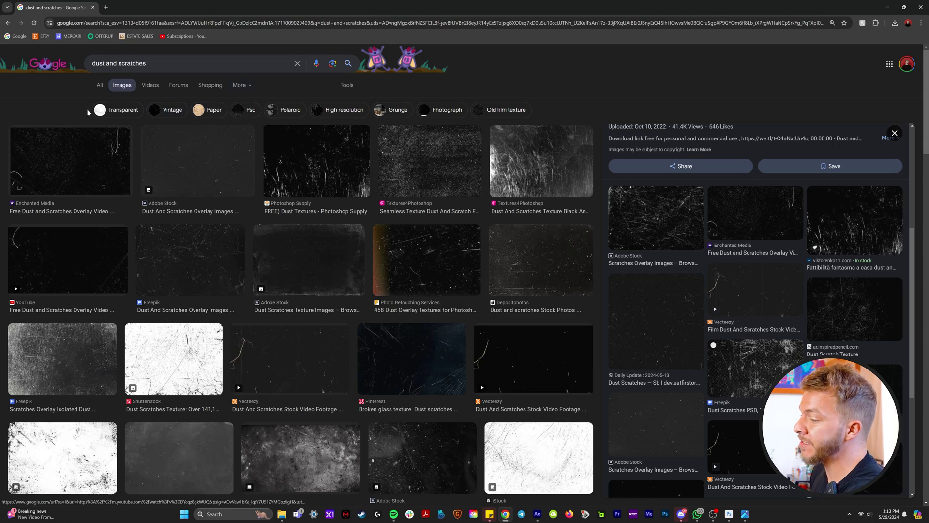
{"action": "scroll", "coordinate": [197, 237], "scroll_direction": "down", "scroll_amount": 6}
{"action": "scroll", "coordinate": [197, 237], "scroll_direction": "up", "scroll_amount": 6}
{"action": "scroll", "coordinate": [377, 207], "scroll_direction": "down", "scroll_amount": 9}
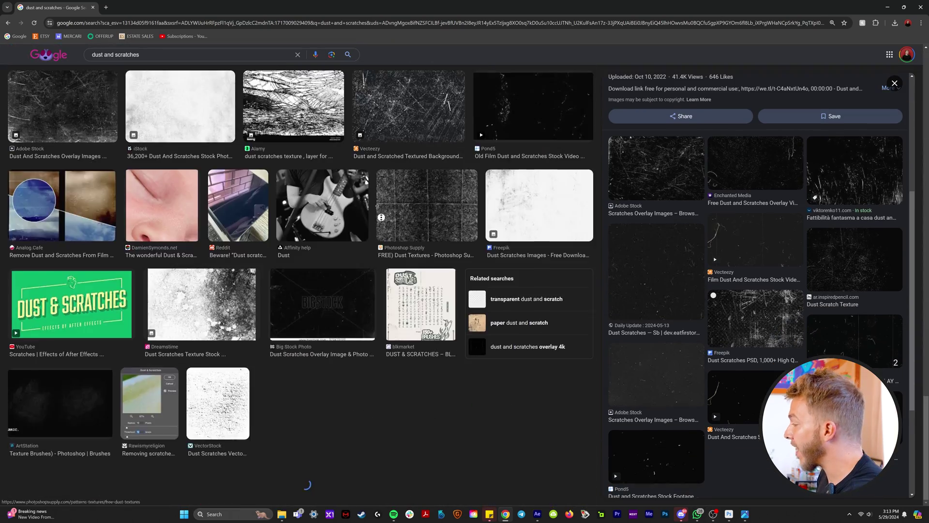
{"action": "scroll", "coordinate": [377, 207], "scroll_direction": "up", "scroll_amount": 10}
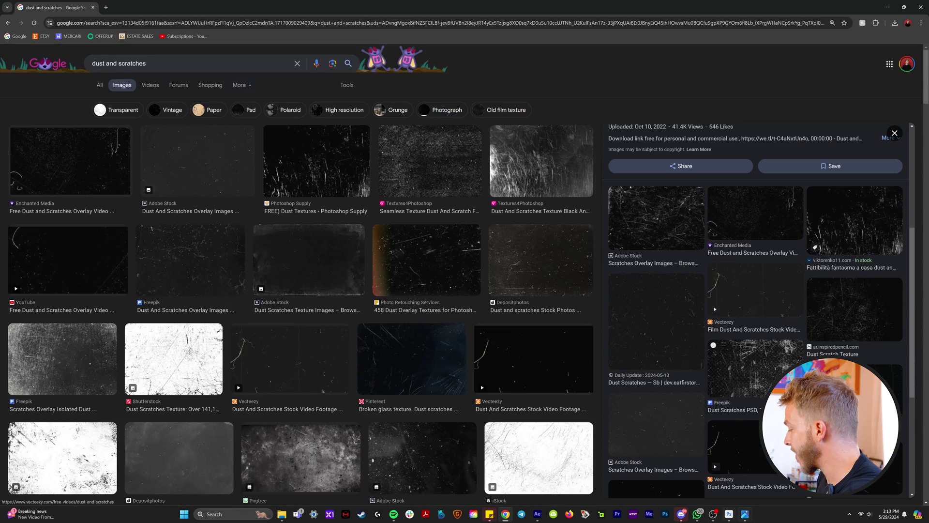
{"action": "key", "text": "alt+Tab"}
{"action": "left_click", "coordinate": [458, 107]}
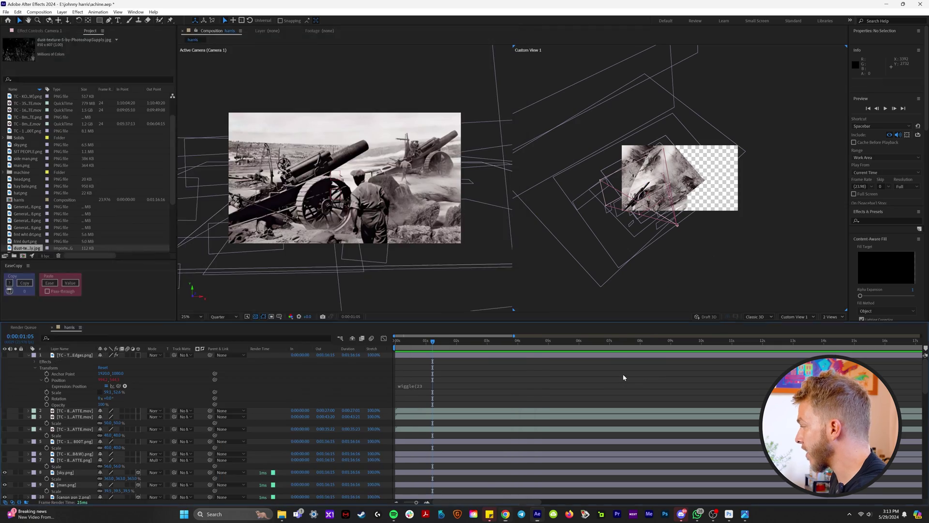
Scale the dust texture layer to 160% so it fills the frame.
{"action": "key", "text": "s"}
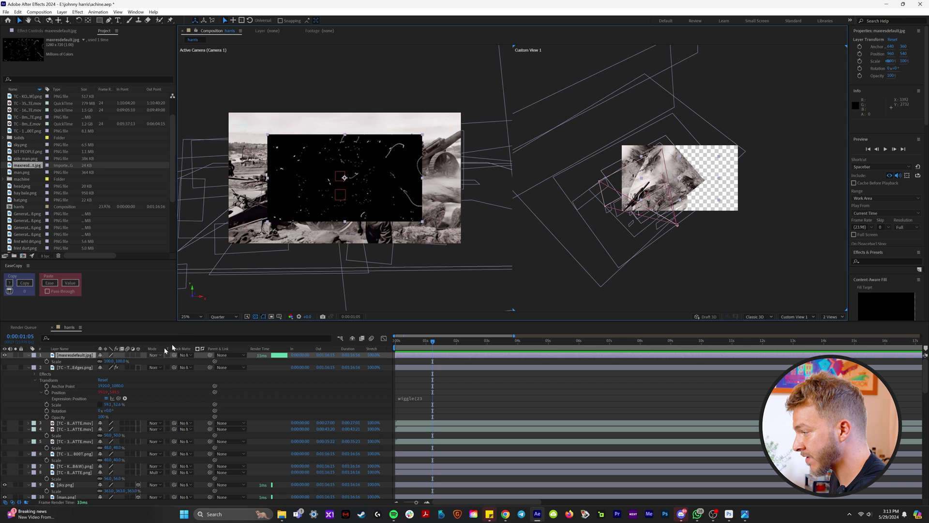
{"action": "key", "text": "ctrl+alt+f"}
{"action": "left_click_drag", "start_coordinate": [118, 362], "coordinate": [119, 364]}
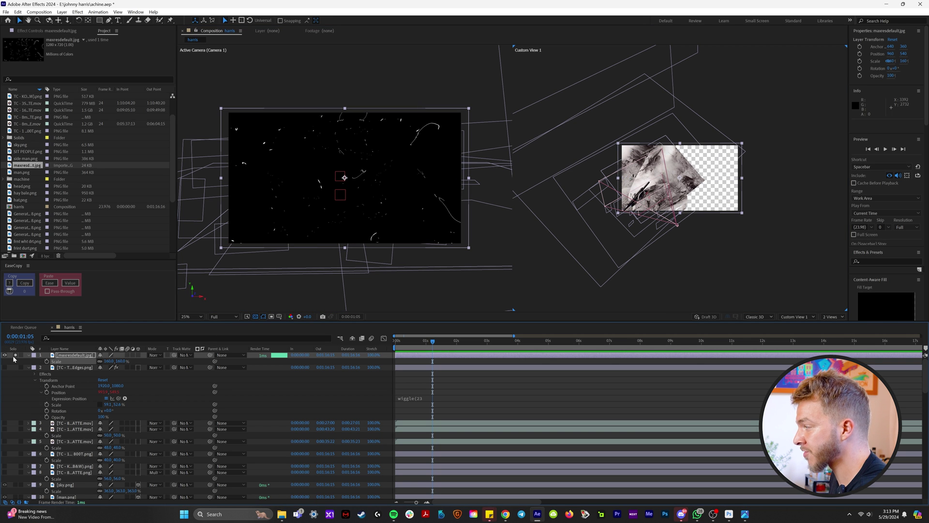
Apply Extract to the dust layer and raise its black point to 112 to drop the black.
{"action": "left_click", "coordinate": [884, 260]}
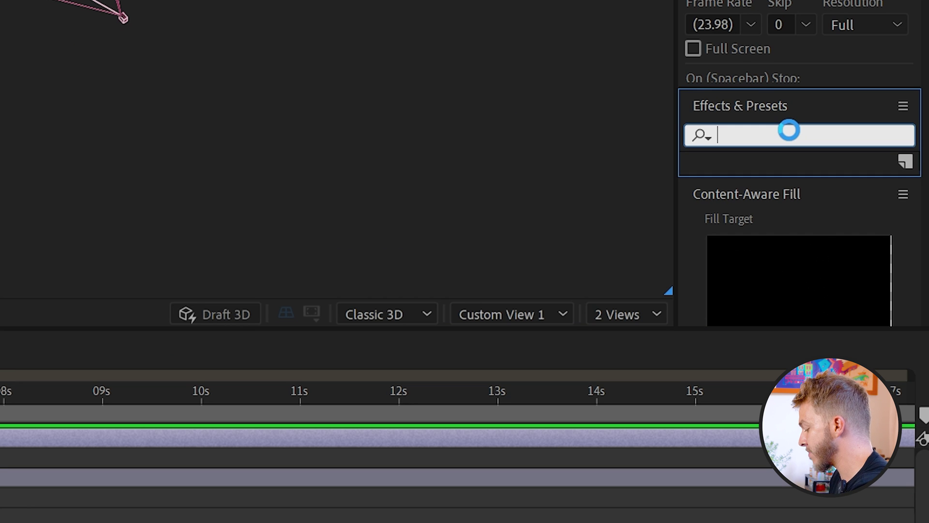
{"action": "type", "text": "extra"}
{"action": "double_click", "coordinate": [746, 240]}
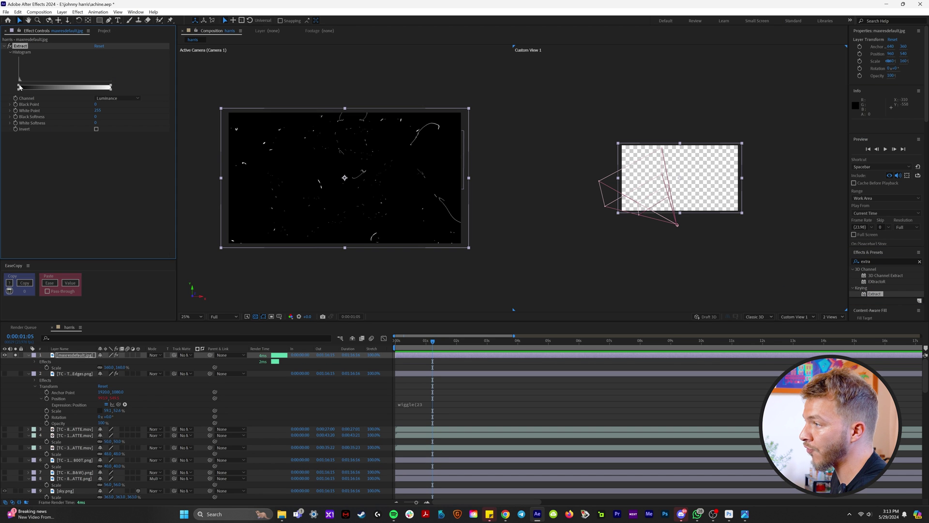
{"action": "left_click_drag", "start_coordinate": [20, 86], "coordinate": [18, 87]}
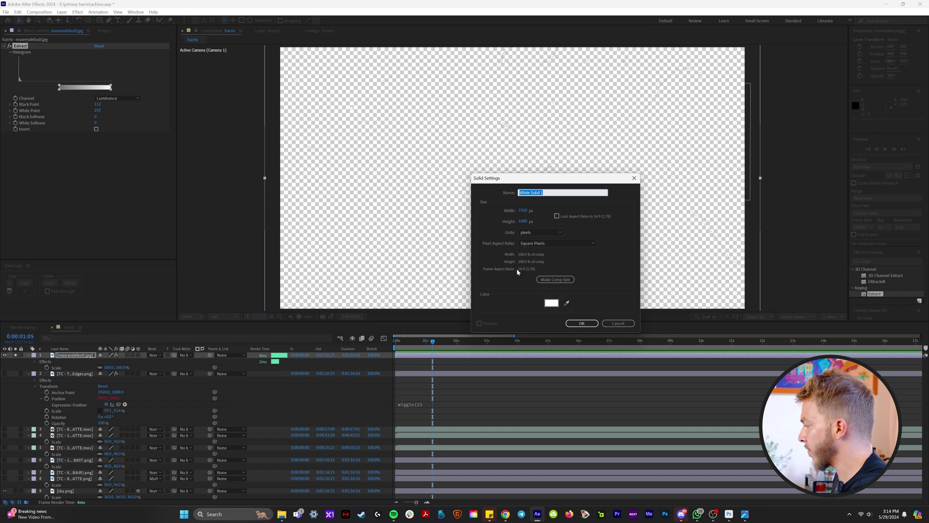
Create a red solid beneath the dust layer and lower Extract's black point to 122.
{"action": "left_click", "coordinate": [553, 305]}
{"action": "left_click", "coordinate": [407, 292]}
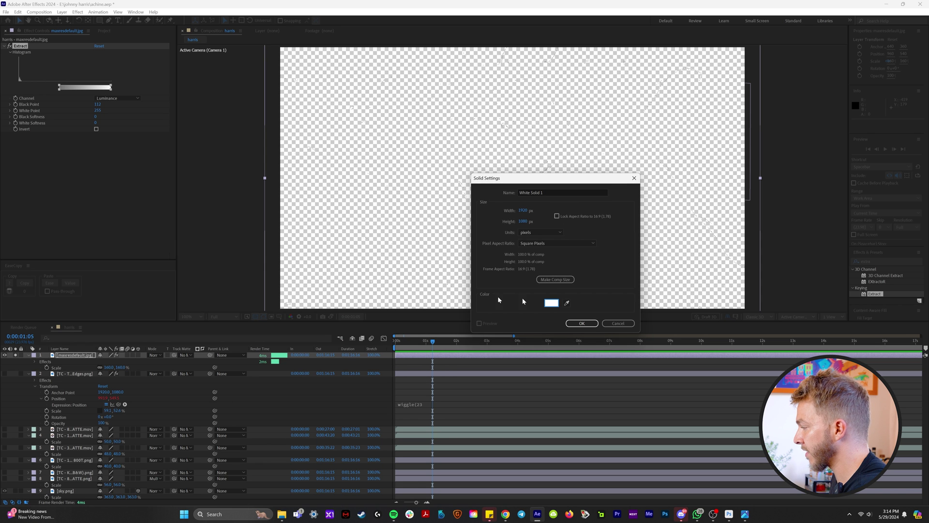
{"action": "left_click", "coordinate": [555, 306]}
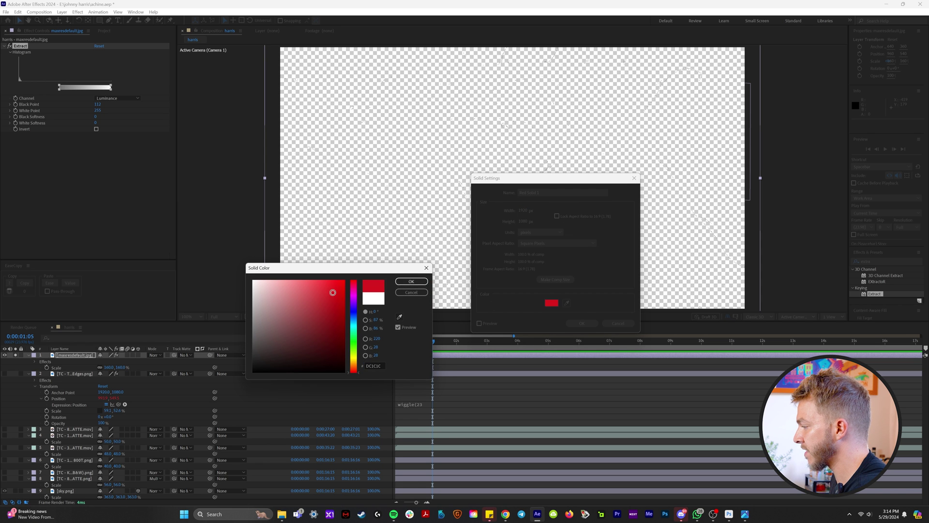
{"action": "left_click", "coordinate": [402, 285]}
{"action": "key", "text": "Return"}
{"action": "left_click_drag", "start_coordinate": [60, 88], "coordinate": [25, 87]}
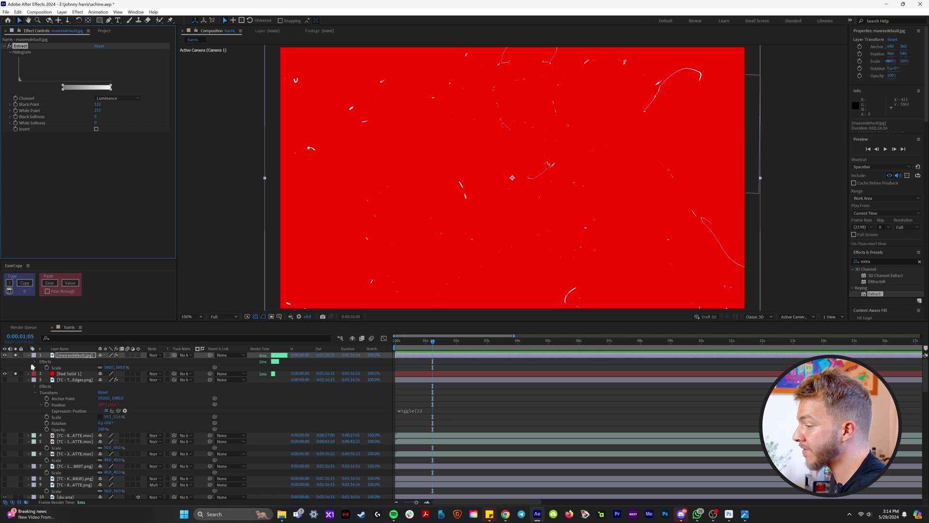
Delete the red solid, then make the dust layer 3D, move it deeper and flip its scale.
{"action": "left_click", "coordinate": [78, 375]}
{"action": "key", "text": "Delete"}
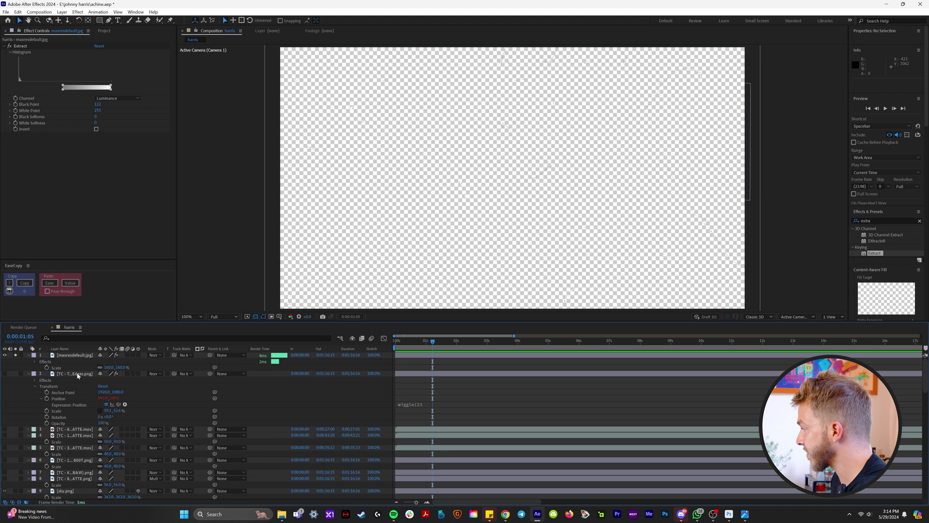
{"action": "left_click", "coordinate": [16, 356]}
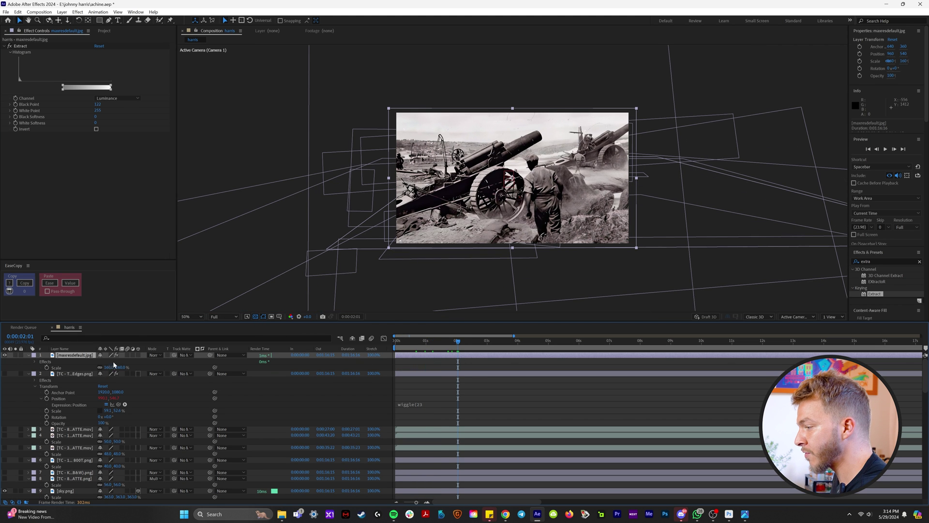
{"action": "left_click", "coordinate": [138, 355]}
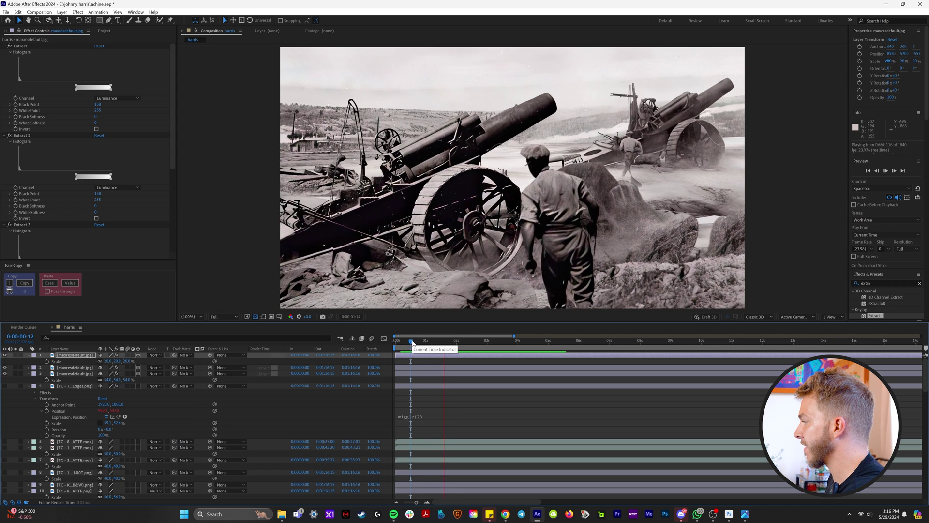
{"action": "key", "text": "space"}
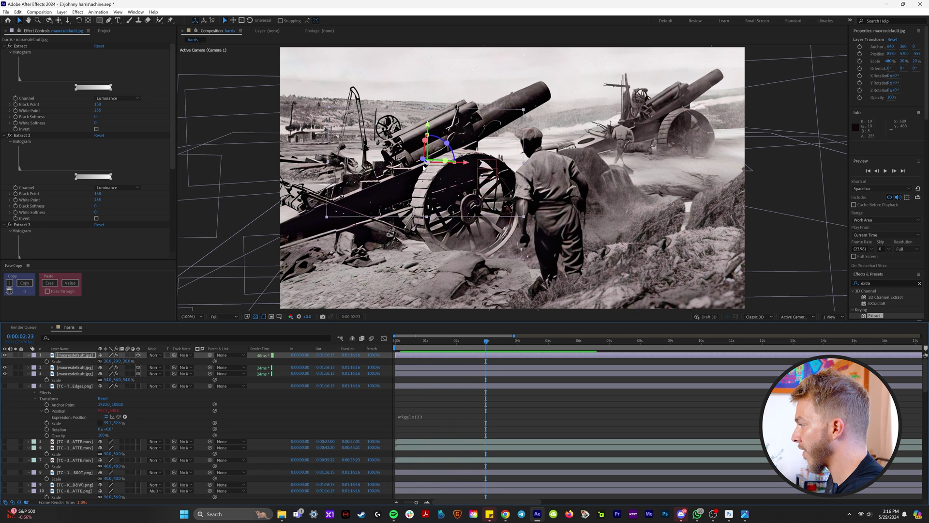
{"action": "left_click_drag", "start_coordinate": [425, 161], "coordinate": [384, 137]}
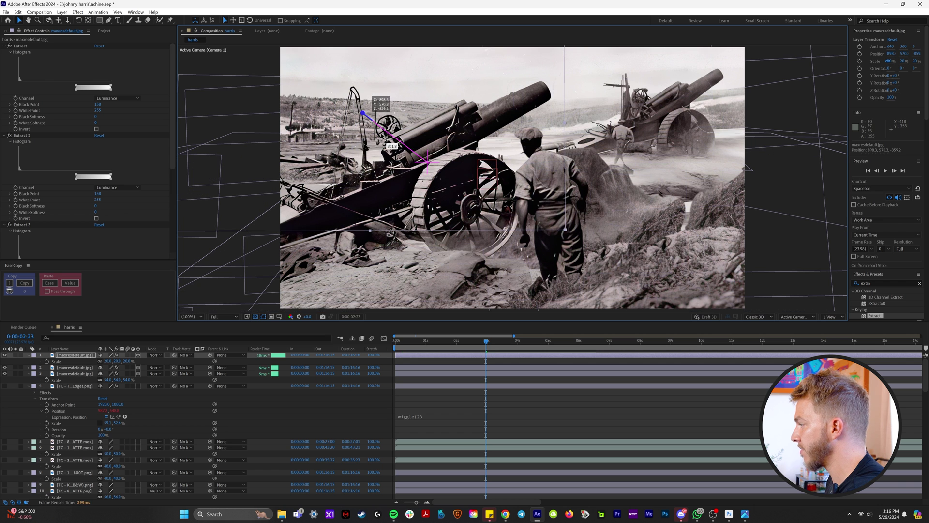
{"action": "left_click_drag", "start_coordinate": [444, 165], "coordinate": [490, 228]}
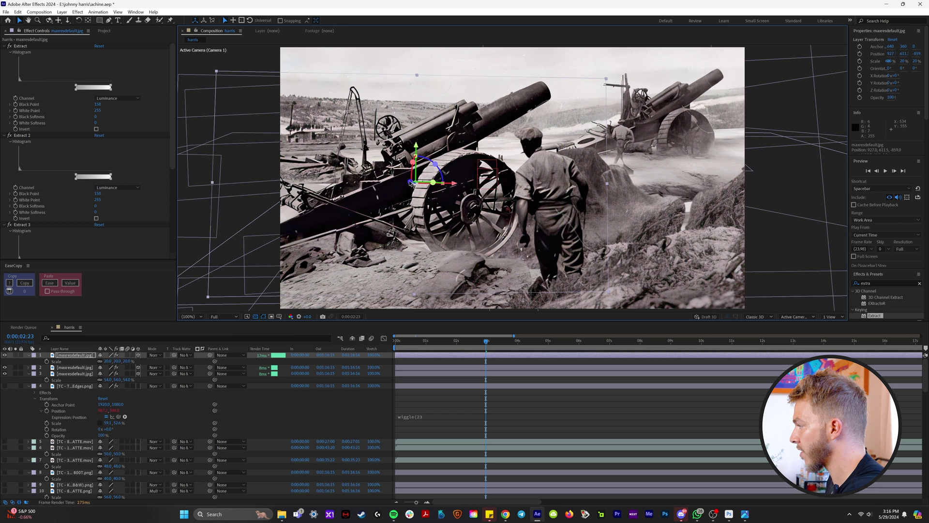
{"action": "left_click_drag", "start_coordinate": [105, 361], "coordinate": [95, 365]}
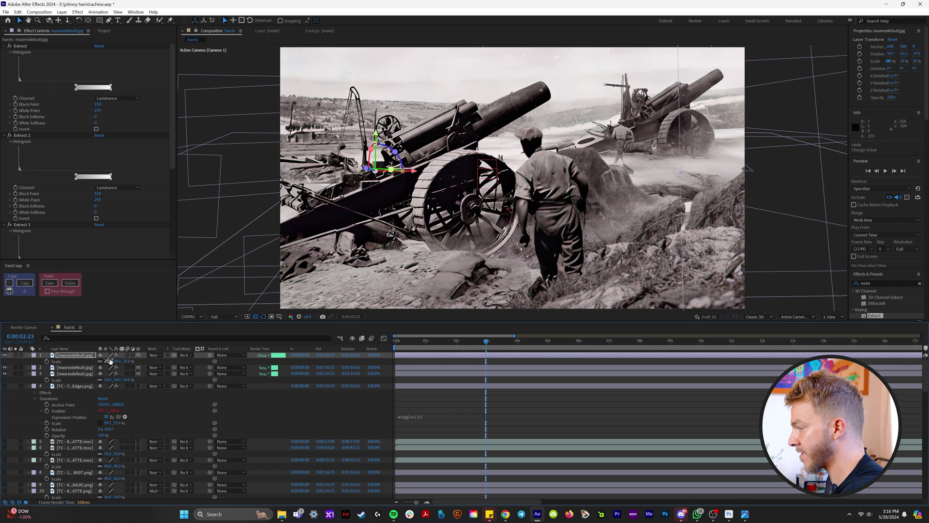
Push the cutout photo layer back to a Z position of about -1642.5.
{"action": "left_click_drag", "start_coordinate": [395, 151], "coordinate": [636, 145]}
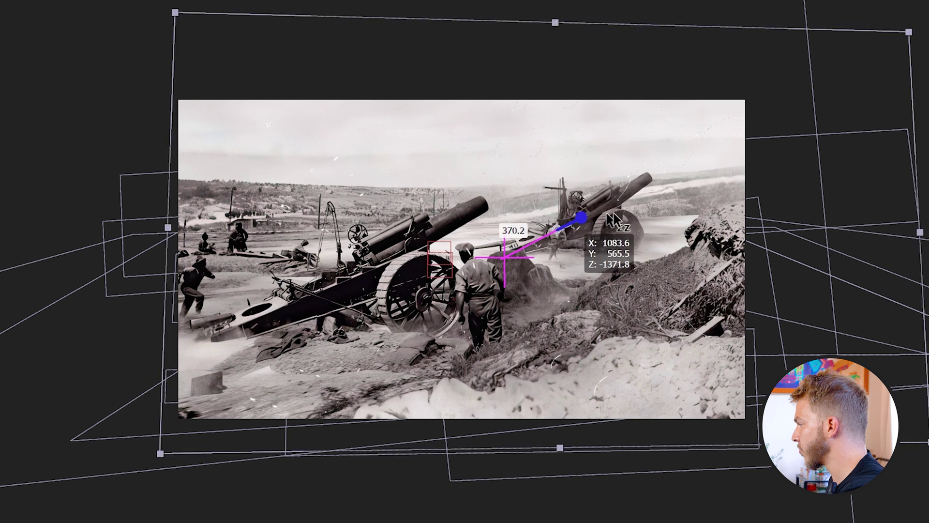
{"action": "left_click_drag", "start_coordinate": [611, 221], "coordinate": [777, 137]}
{"action": "left_click", "coordinate": [670, 228]}
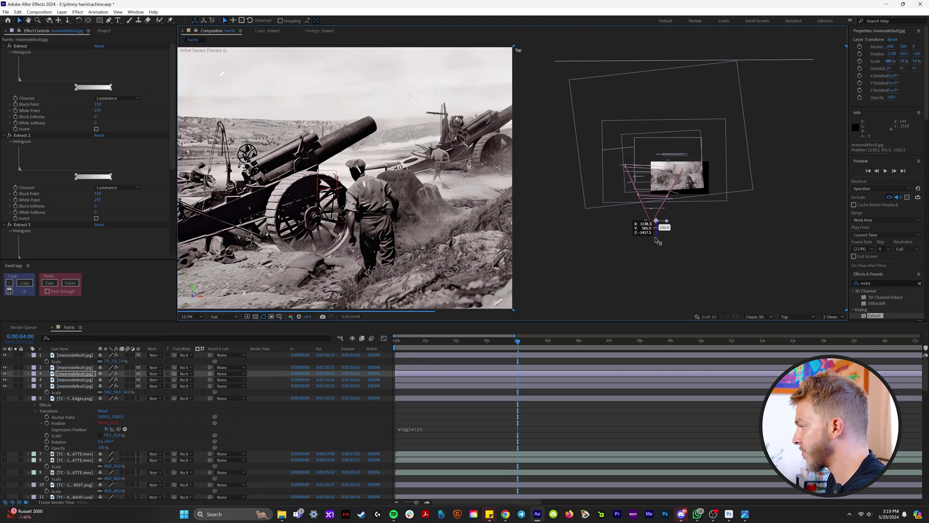
Reveal layer 3's Scale property so it can be raised from 54% to about 167%.
{"action": "key", "text": "s"}
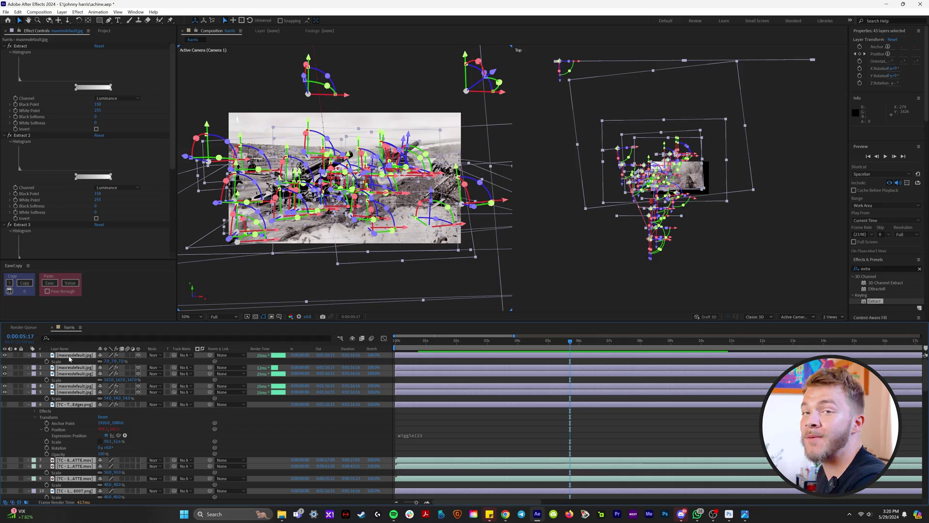
Pre-compose all the photo layers into a composition named 'old photo'.
{"action": "right_click", "coordinate": [69, 359]}
{"action": "left_click", "coordinate": [109, 309]}
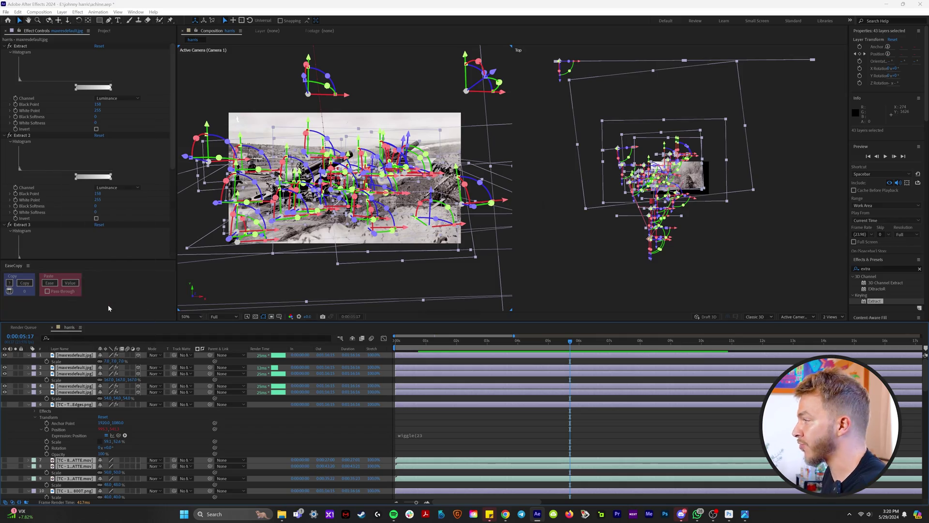
{"action": "type", "text": "old ph"}
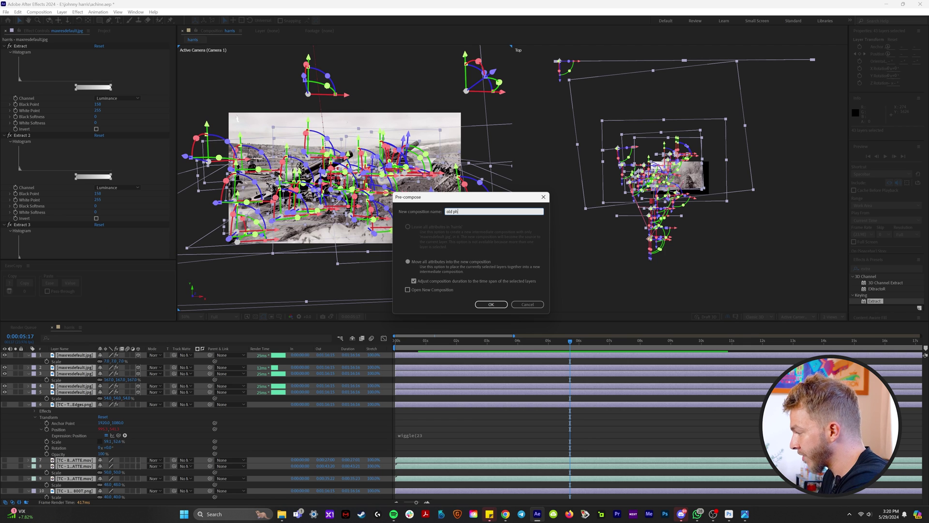
{"action": "type", "text": "oto"}
{"action": "key", "text": "Return"}
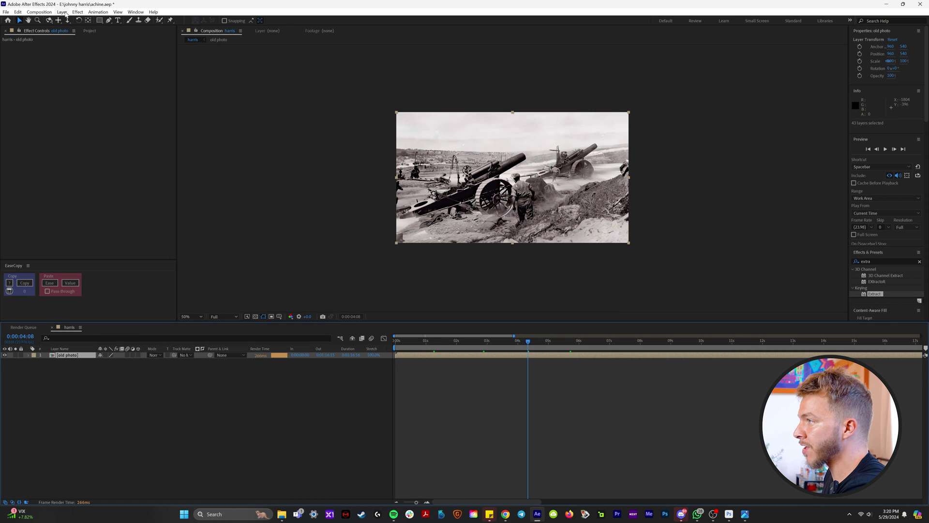
Add a new black solid layer above the old photo composition.
{"action": "left_click", "coordinate": [63, 12]}
{"action": "mouse_move", "coordinate": [73, 21]}
{"action": "left_click", "coordinate": [191, 28]}
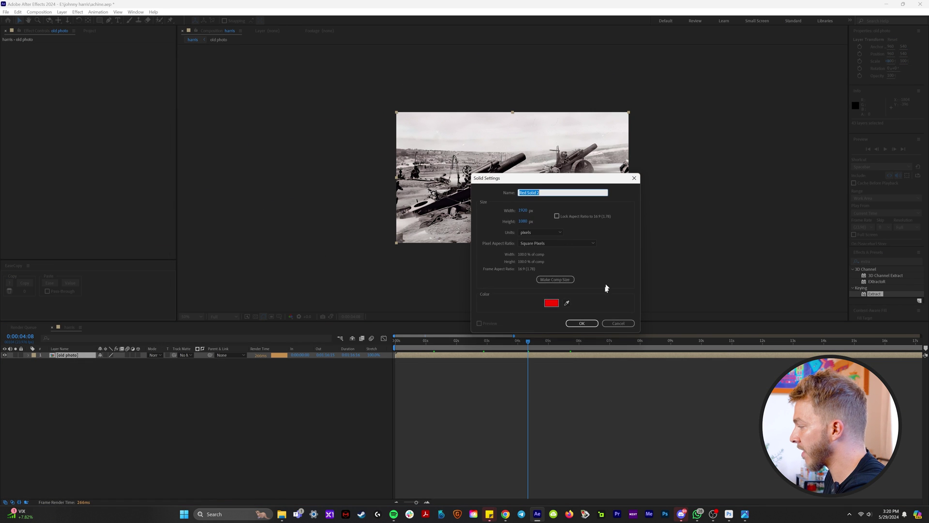
{"action": "left_click", "coordinate": [552, 303]}
{"action": "key", "text": "Return"}
{"action": "left_click", "coordinate": [582, 323]}
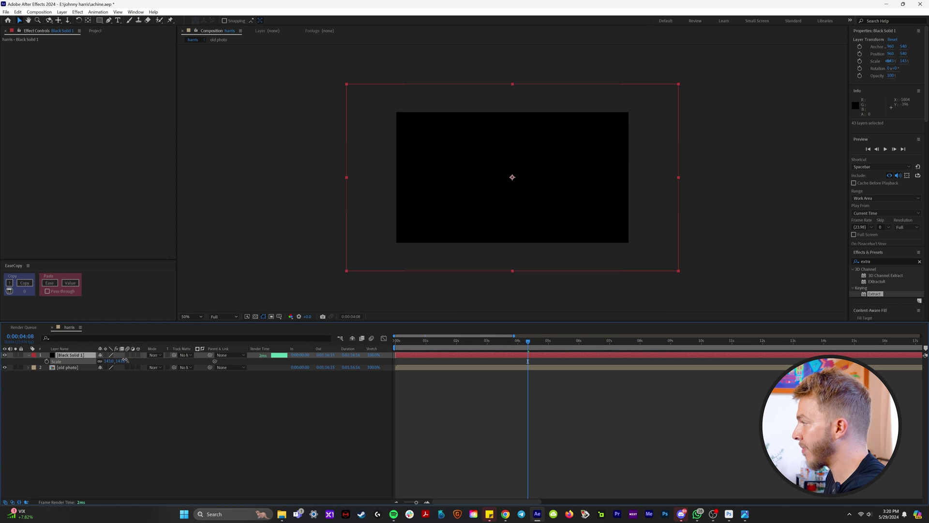
Draw a rounded rectangle mask inside the photo's edges on Black Solid 1, set to Subtract.
{"action": "left_click", "coordinate": [99, 21]}
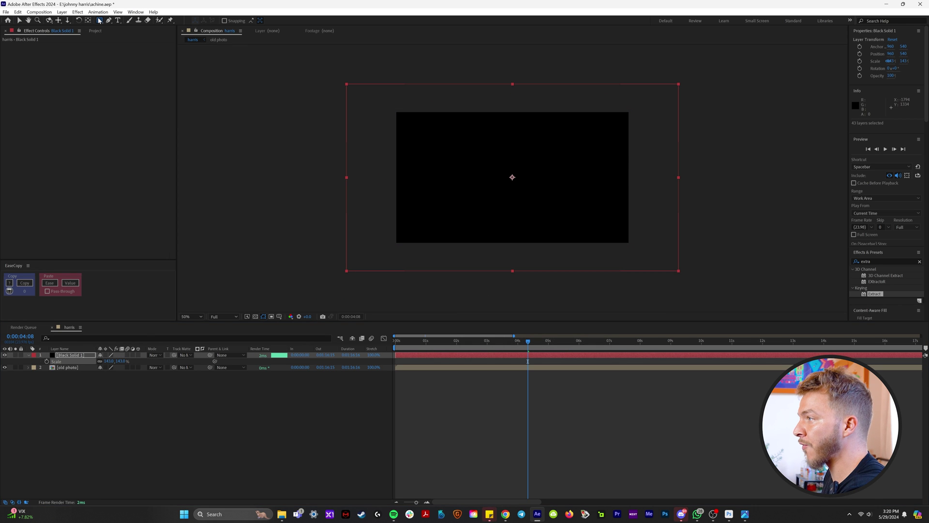
{"action": "left_click", "coordinate": [141, 28]}
{"action": "left_click_drag", "start_coordinate": [403, 118], "coordinate": [619, 242]}
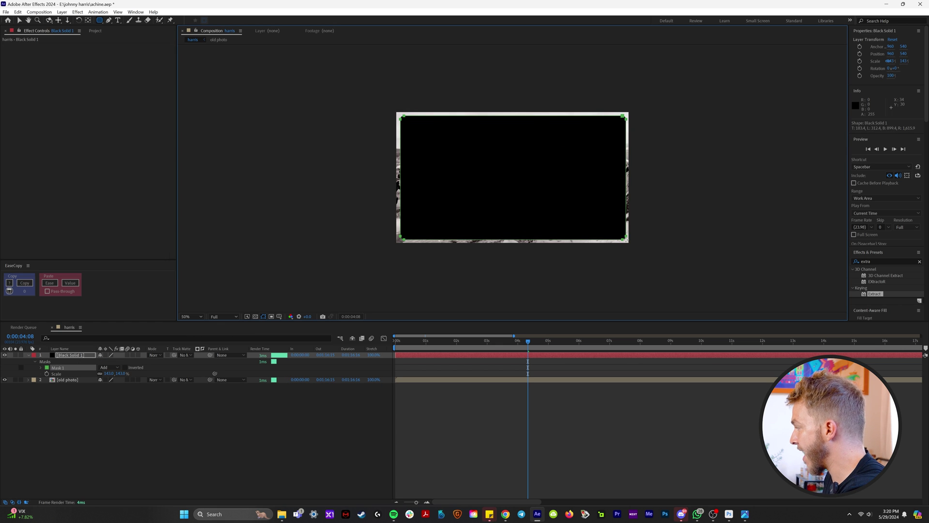
{"action": "key", "text": "m"}
{"action": "left_click", "coordinate": [107, 361]}
{"action": "left_click", "coordinate": [121, 391]}
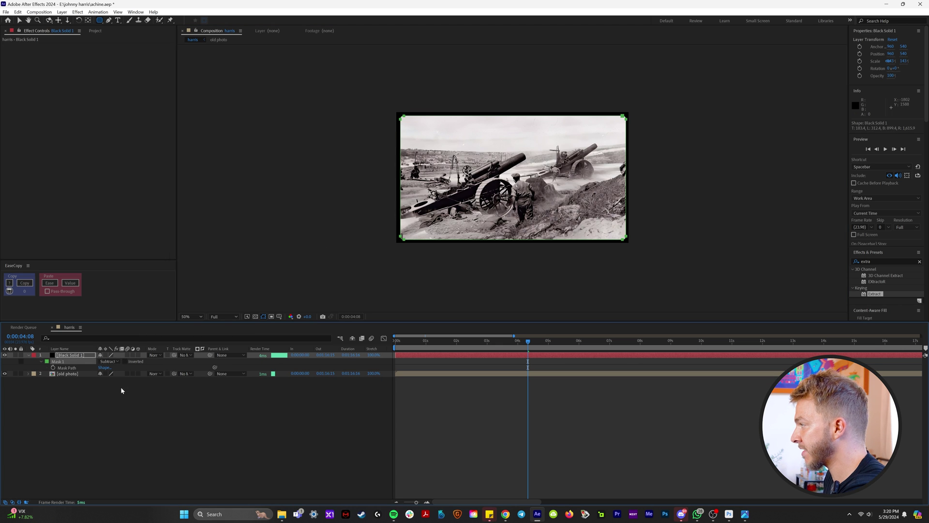
Apply Roughen Edges to the black solid with a Border of 4.
{"action": "left_click", "coordinate": [431, 342]}
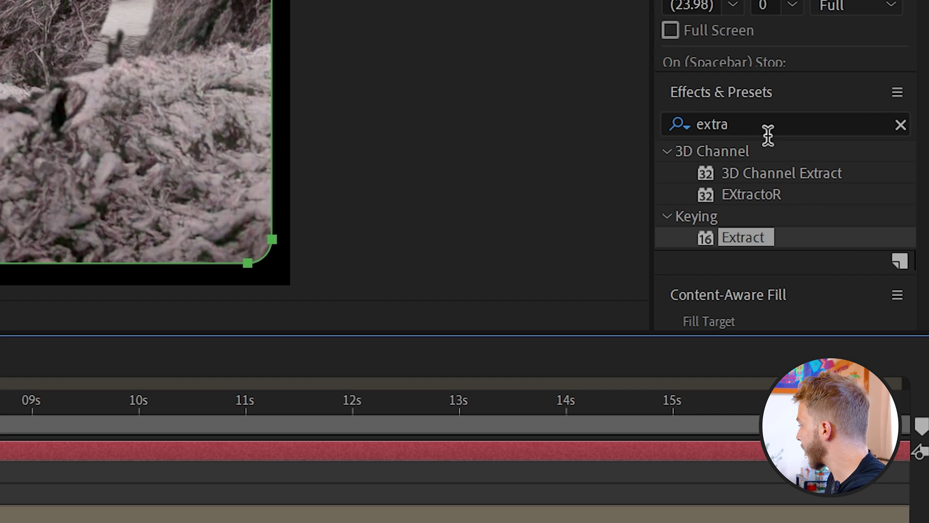
{"action": "left_click", "coordinate": [768, 136]}
{"action": "type", "text": "rough"}
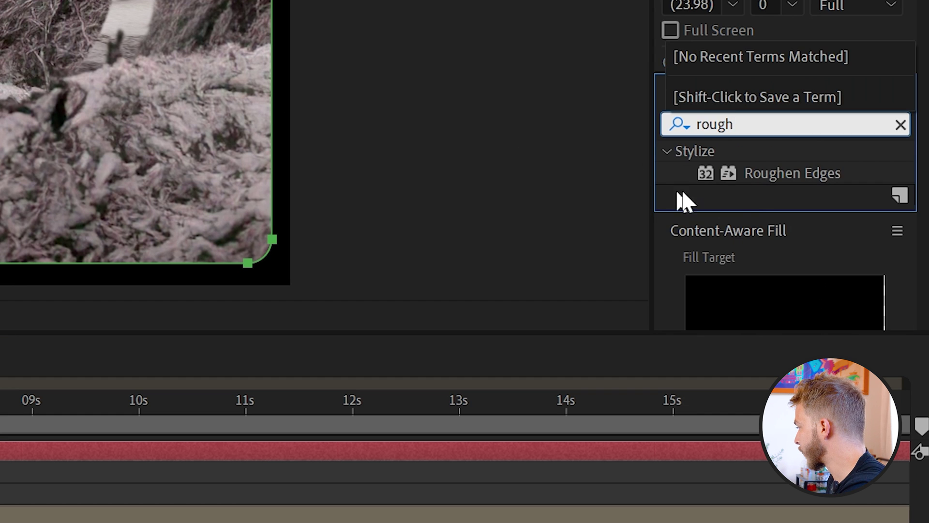
{"action": "double_click", "coordinate": [763, 175]}
{"action": "scroll", "coordinate": [568, 186], "scroll_direction": "up", "scroll_amount": 3}
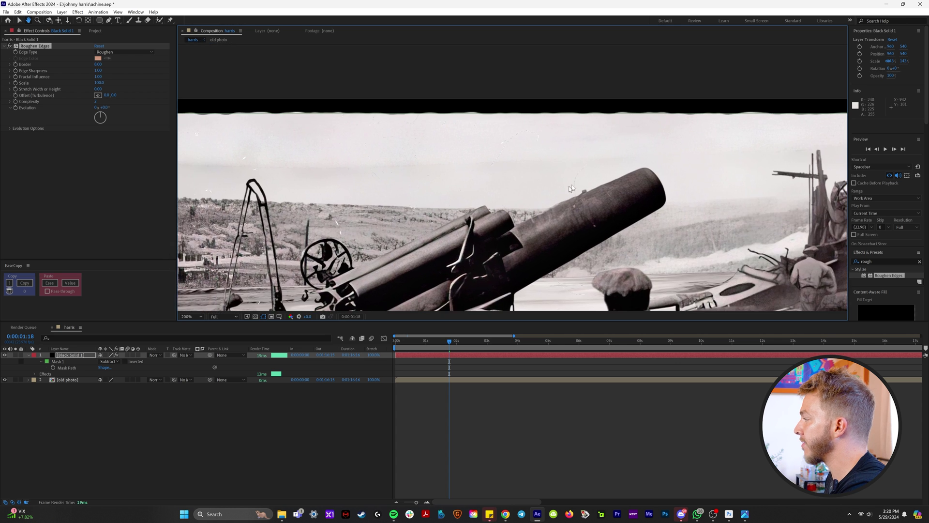
{"action": "scroll", "coordinate": [568, 186], "scroll_direction": "up", "scroll_amount": 2}
{"action": "mouse_move", "coordinate": [98, 64]}
{"action": "left_mouse_down"}
{"action": "mouse_move", "coordinate": [191, 76]}
{"action": "mouse_move", "coordinate": [118, 83]}
{"action": "mouse_move", "coordinate": [97, 71]}
{"action": "left_mouse_up"}
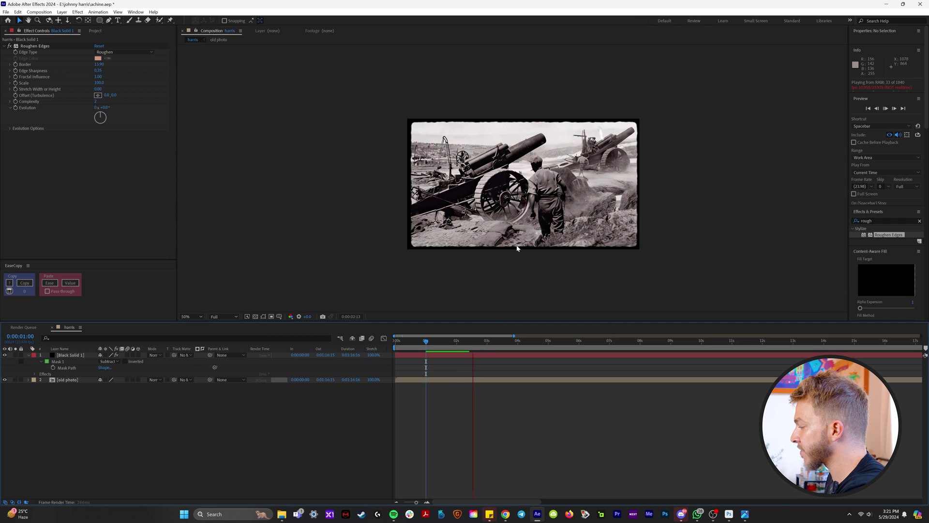
Add a wiggle expression to Black Solid 1's Position, editing it to wiggle(10,5).
{"action": "left_click", "coordinate": [446, 344]}
{"action": "left_click", "coordinate": [78, 355]}
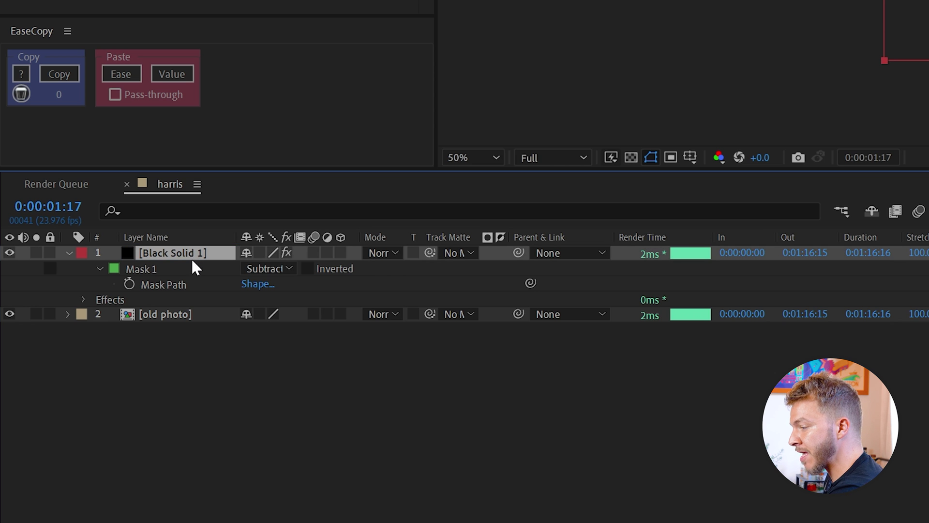
{"action": "key", "text": "p"}
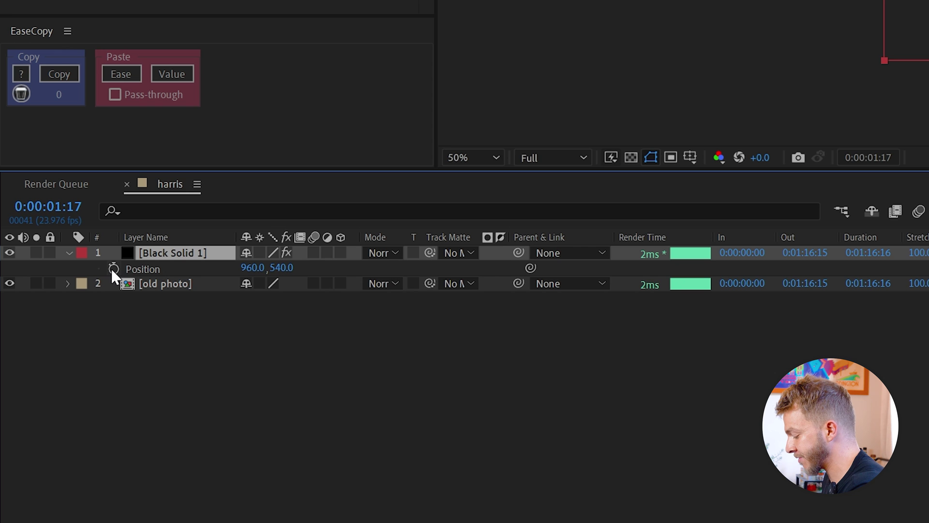
{"action": "left_click", "coordinate": [114, 269], "text": "alt"}
{"action": "type", "text": "w"}
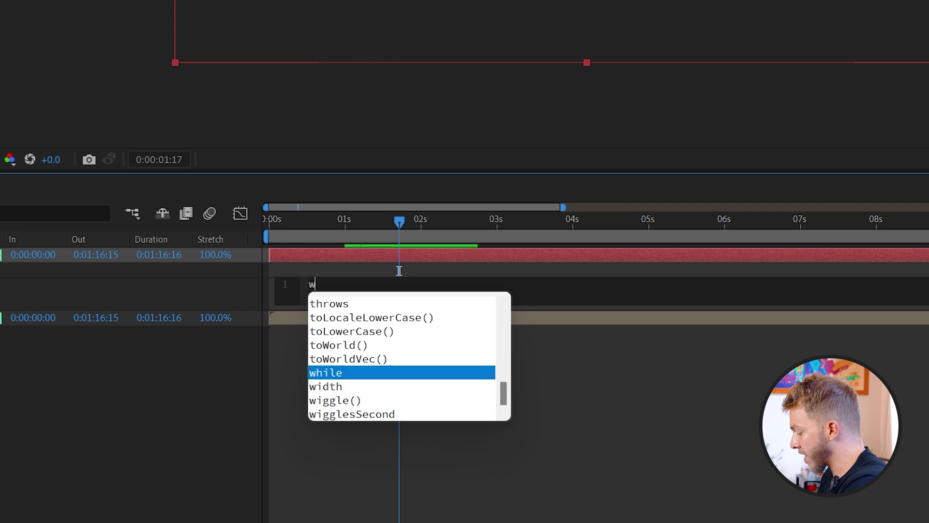
{"action": "type", "text": "iggle(2,50"}
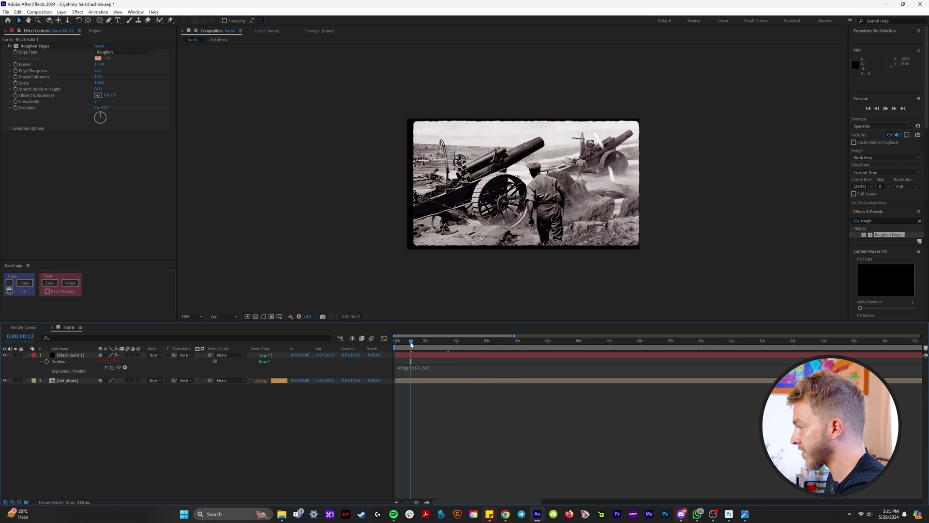
{"action": "key", "text": "space"}
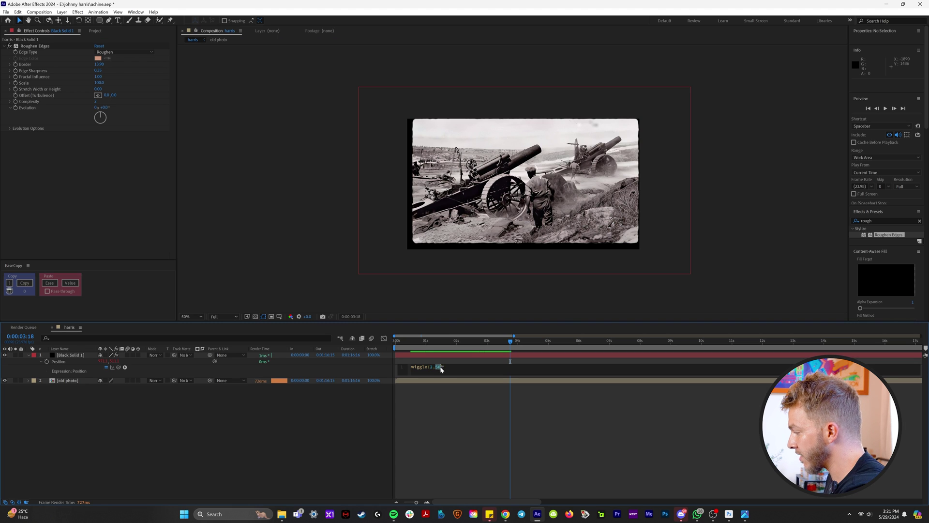
{"action": "double_click", "coordinate": [431, 366]}
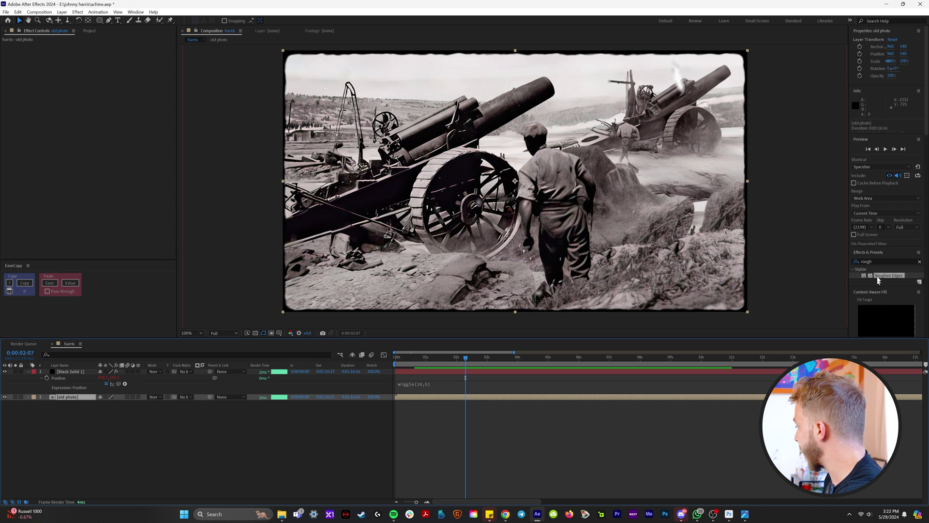
{"action": "left_click_drag", "start_coordinate": [879, 280], "coordinate": [826, 267]}
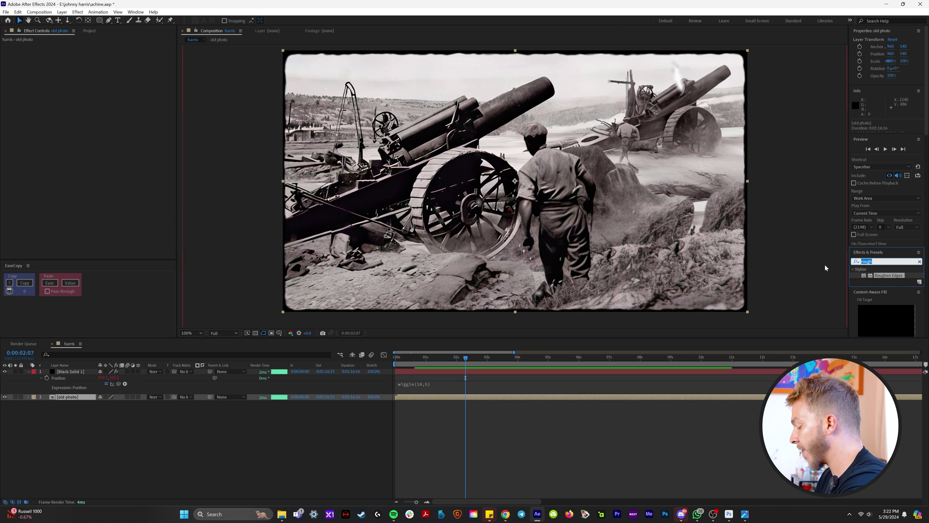
Apply CC Vignette to the old photo layer and raise its Amount to 257.
{"action": "type", "text": "vi"}
{"action": "key", "text": "BackSpace"}
{"action": "type", "text": "g"}
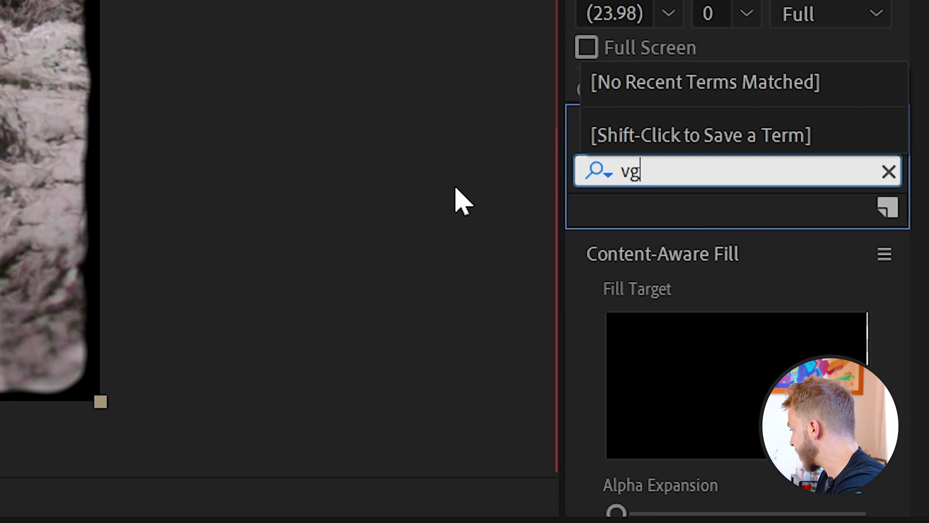
{"action": "key", "text": "BackSpace"}
{"action": "type", "text": "ig"}
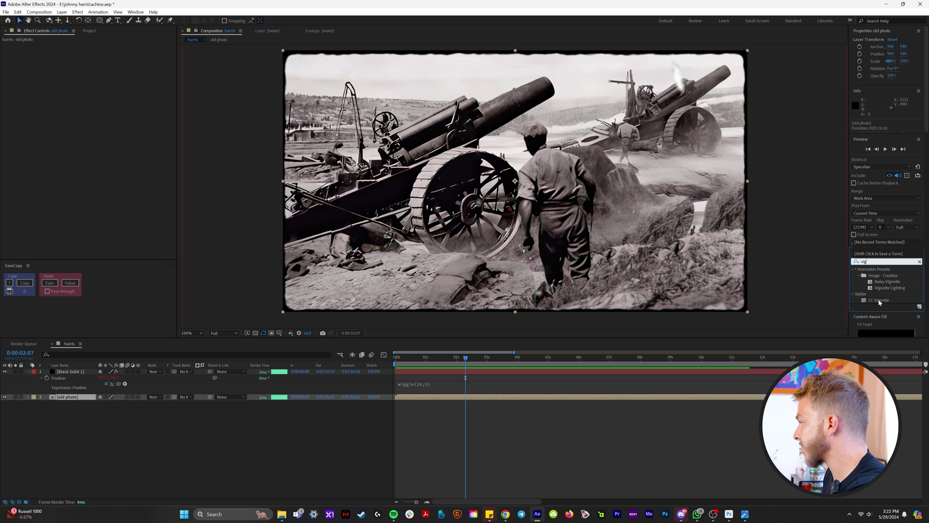
{"action": "double_click", "coordinate": [703, 350]}
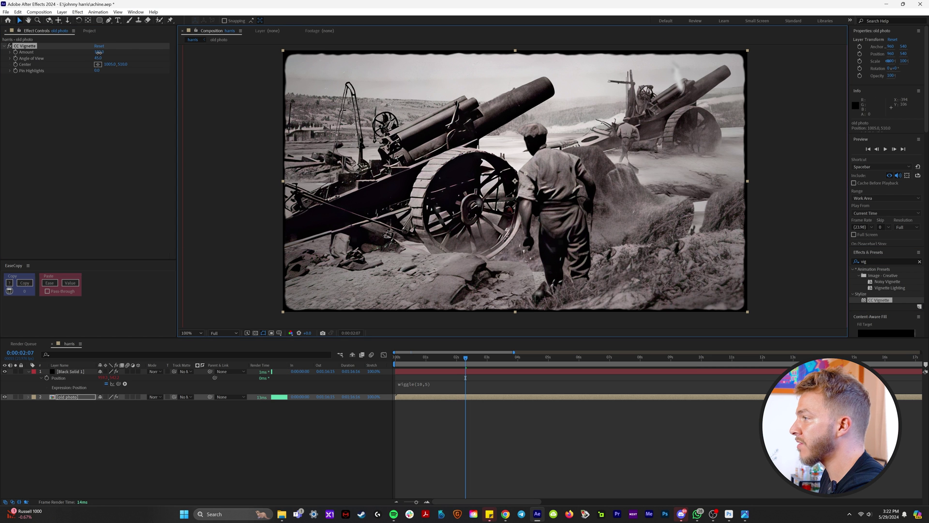
{"action": "left_click_drag", "start_coordinate": [99, 52], "coordinate": [166, 59]}
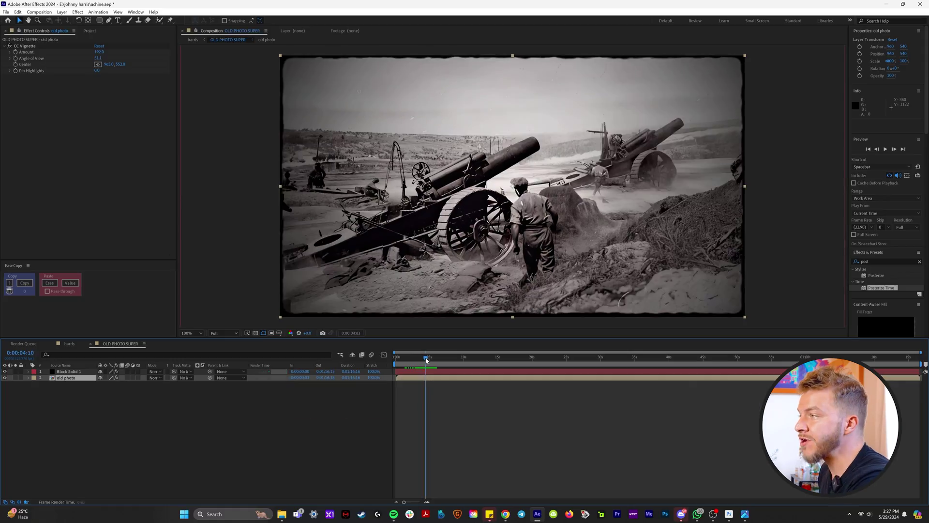
Add an adjustment layer with Curves bent down to darken the image.
{"action": "left_click", "coordinate": [62, 12]}
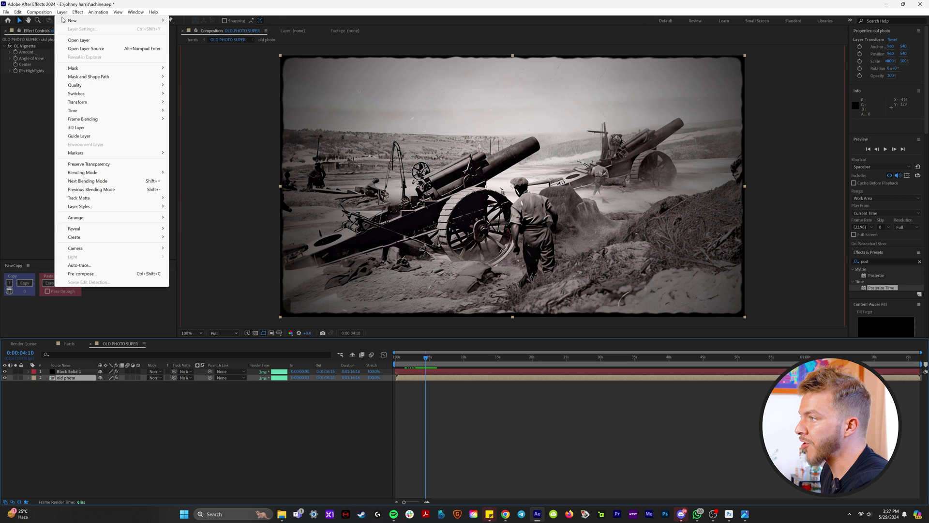
{"action": "mouse_move", "coordinate": [65, 21]}
{"action": "left_click", "coordinate": [220, 72]}
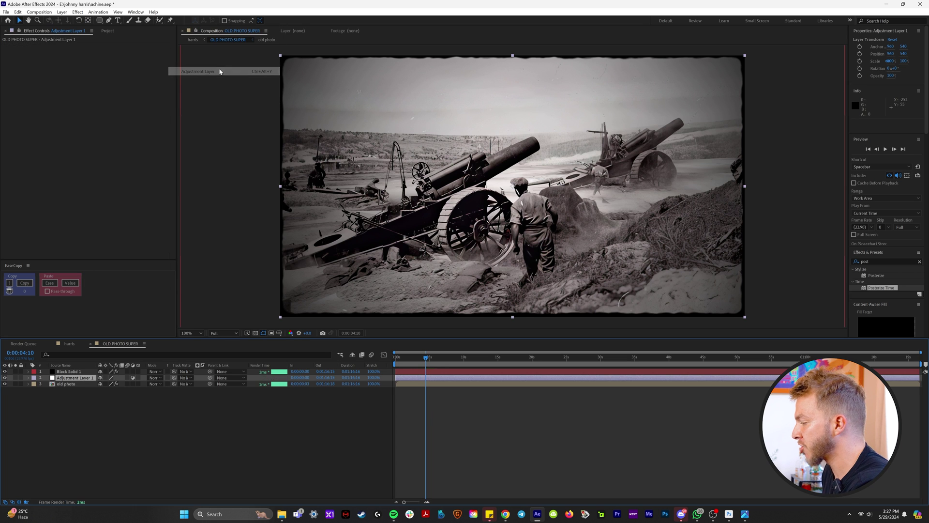
{"action": "left_click", "coordinate": [874, 262]}
{"action": "type", "text": "curves"}
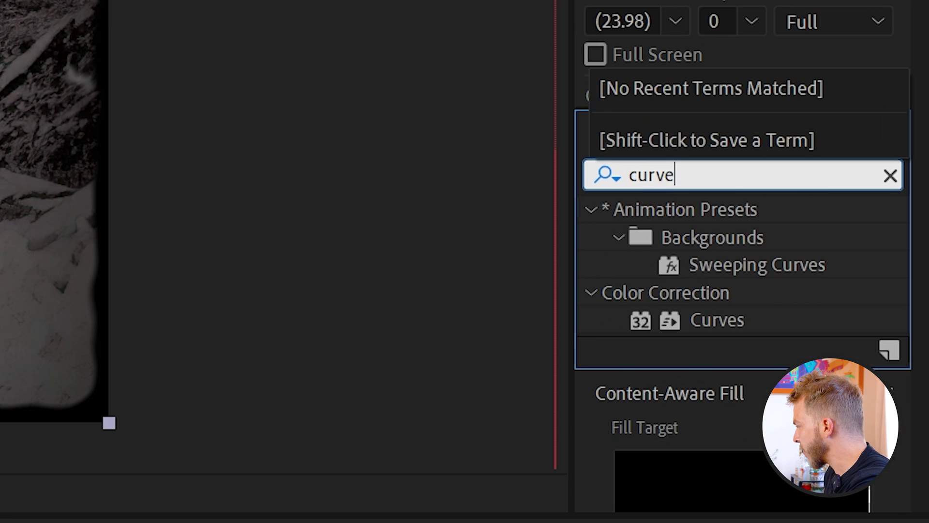
{"action": "double_click", "coordinate": [751, 323]}
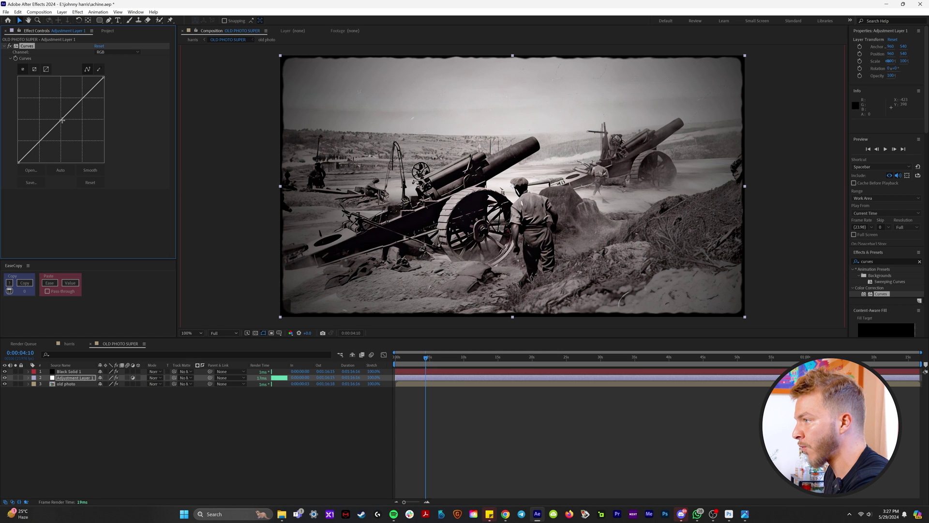
{"action": "left_click_drag", "start_coordinate": [62, 120], "coordinate": [72, 127]}
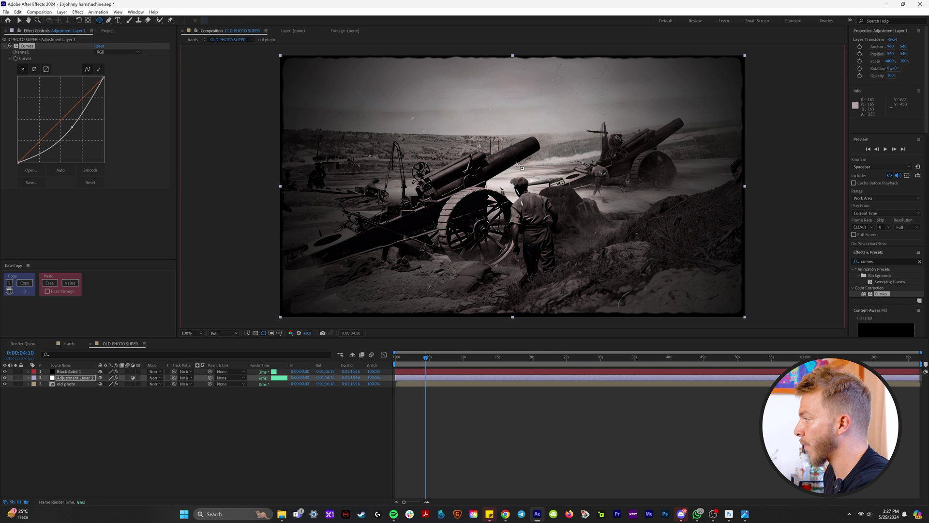
Draw an oval mask around the man's head, set it to Subtract, and feather it to 170 pixels.
{"action": "mouse_move", "coordinate": [519, 188]}
{"action": "left_mouse_down"}
{"action": "mouse_move", "coordinate": [378, 135]}
{"action": "mouse_move", "coordinate": [291, 59]}
{"action": "left_mouse_up"}
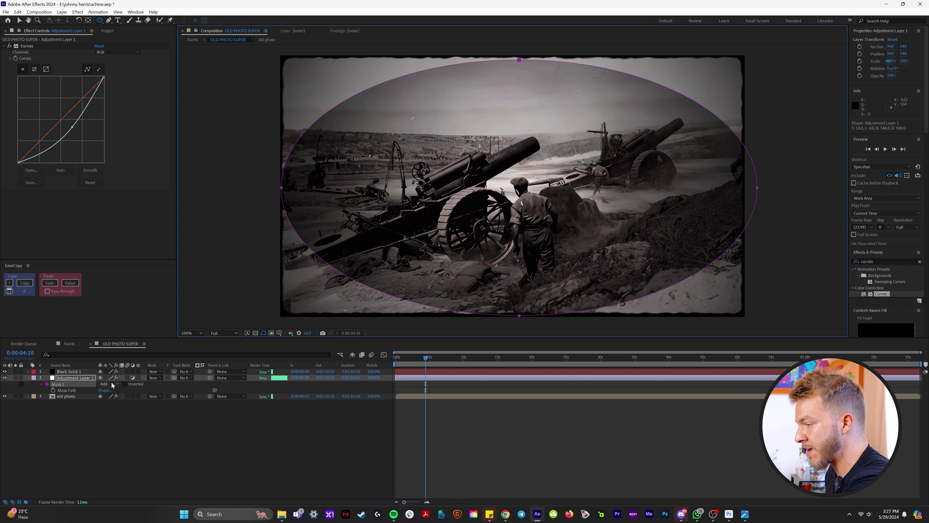
{"action": "left_click", "coordinate": [119, 409]}
{"action": "left_click_drag", "start_coordinate": [105, 400], "coordinate": [147, 407]}
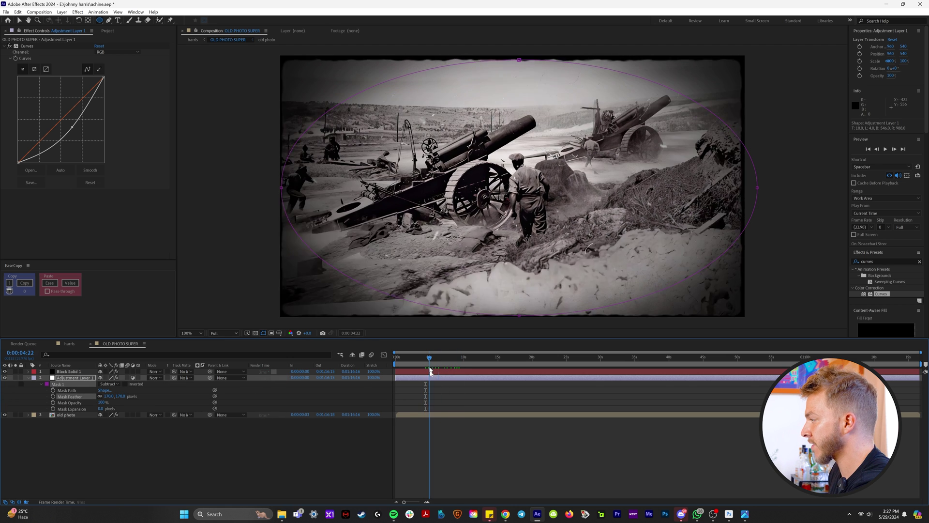
{"action": "left_click_drag", "start_coordinate": [427, 359], "coordinate": [417, 360]}
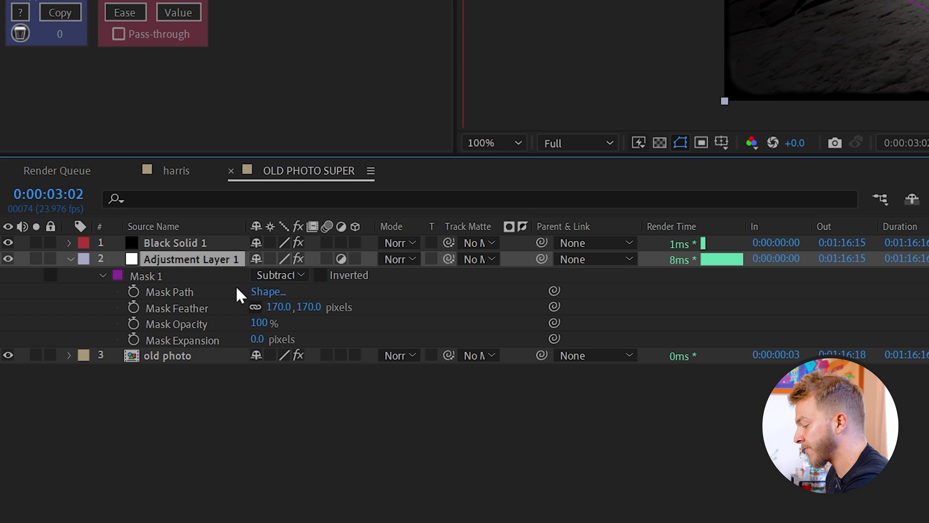
Add a wiggle(20,15) expression to Adjustment Layer 1's Opacity and preview the flicker.
{"action": "key", "text": "t"}
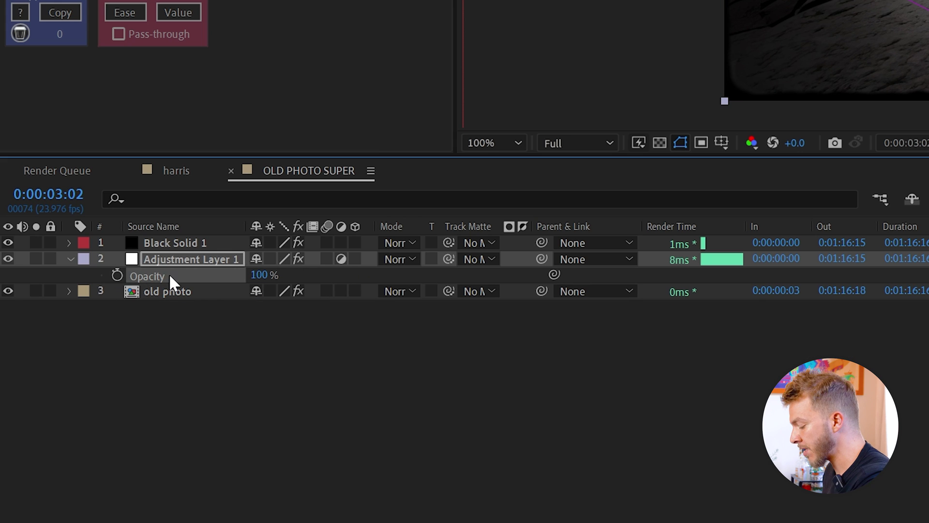
{"action": "left_click", "coordinate": [117, 276], "text": "alt"}
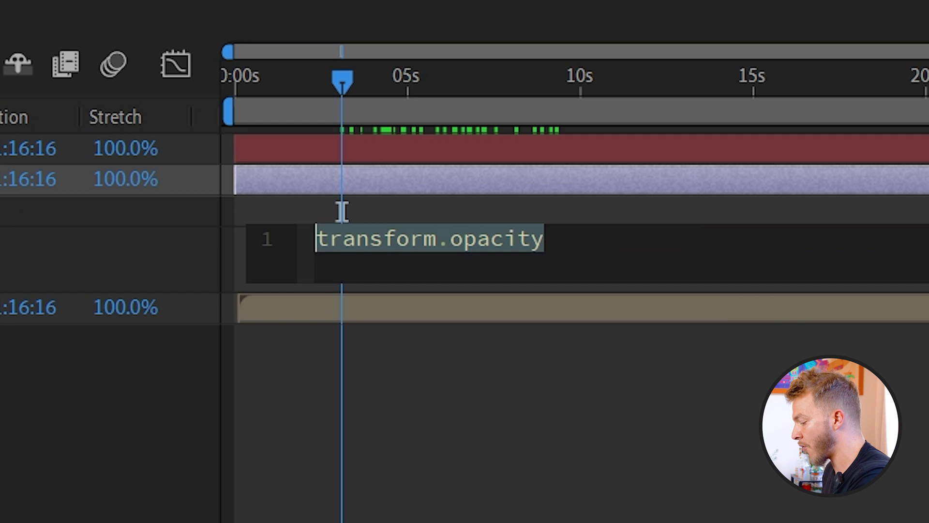
{"action": "type", "text": "wiggle"}
{"action": "key", "text": "Return"}
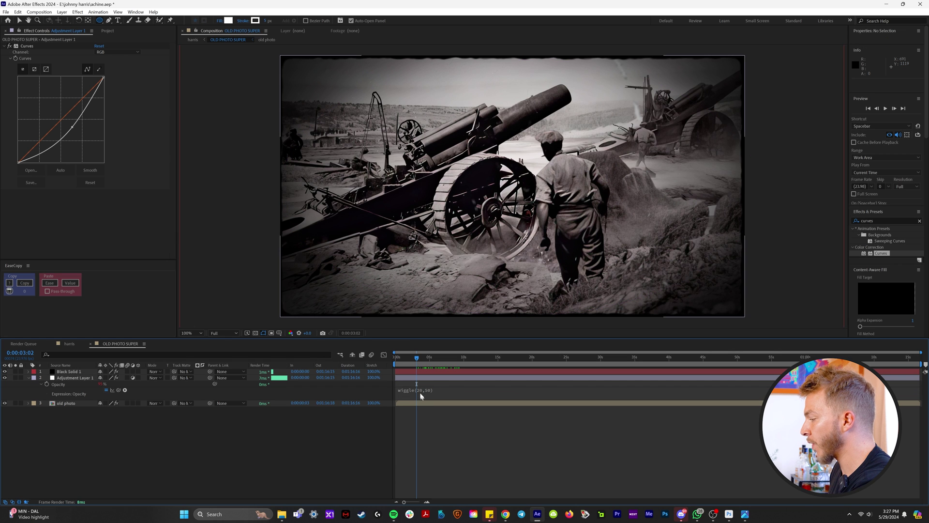
{"action": "left_click", "coordinate": [415, 359]}
{"action": "key", "text": "space"}
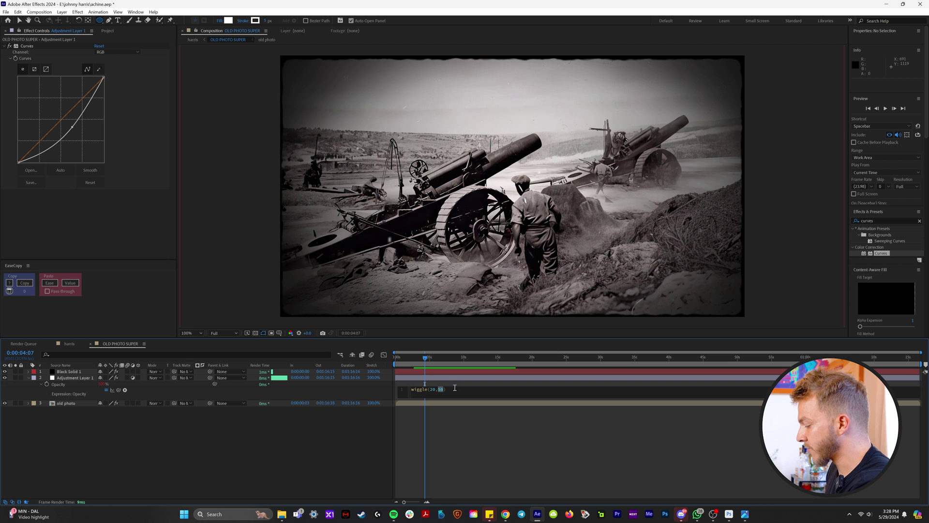
{"action": "left_click", "coordinate": [416, 362]}
{"action": "key", "text": "space"}
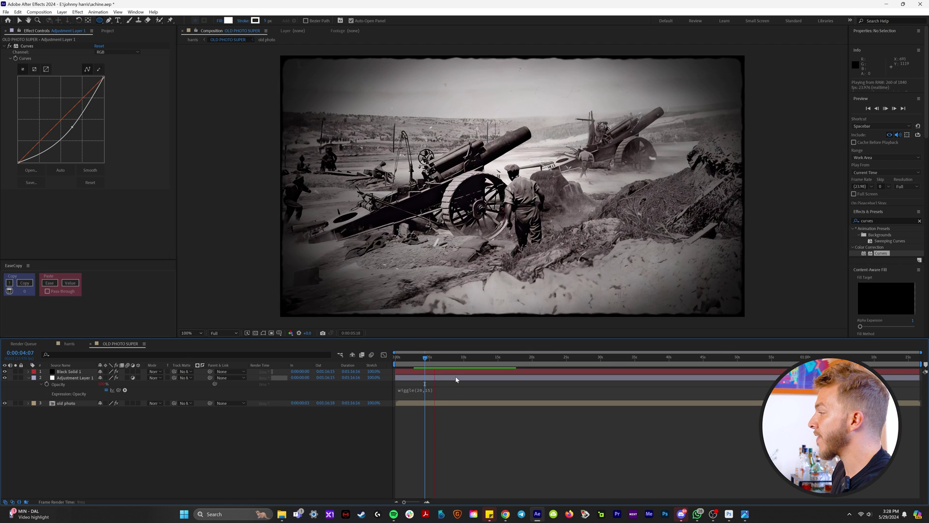
{"action": "left_click", "coordinate": [417, 360]}
{"action": "key", "text": "space"}
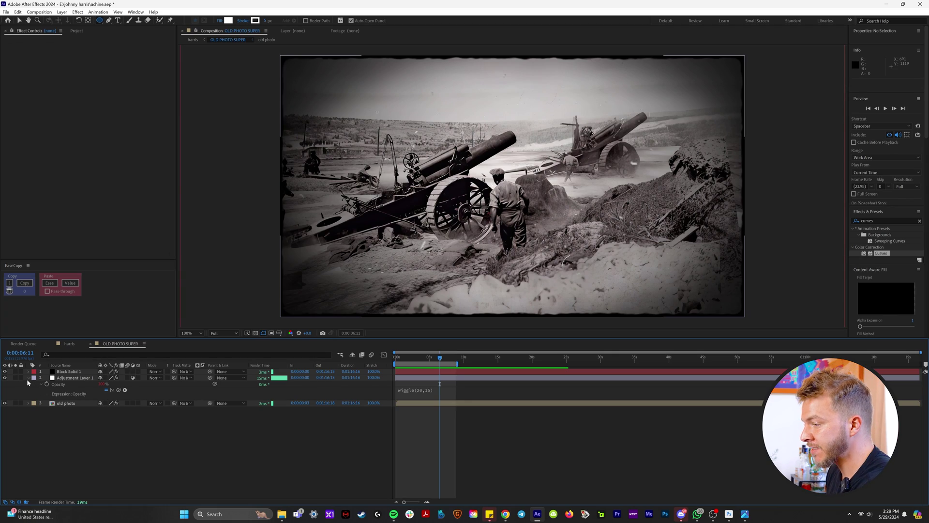
Pre-compose all layers in the harris comp into the OLD PHOTO SUPER precomp.
{"action": "key", "text": "ctrl+a"}
{"action": "right_click", "coordinate": [66, 384]}
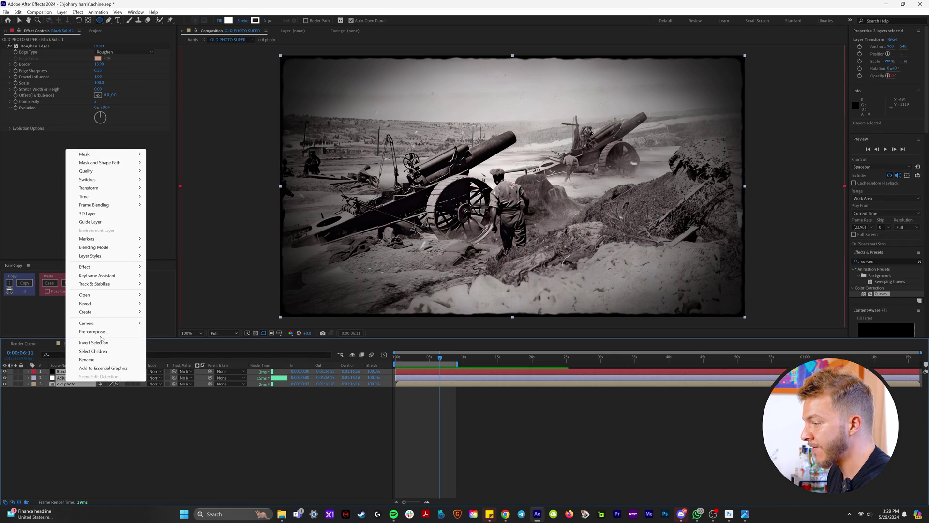
{"action": "left_click", "coordinate": [97, 332]}
{"action": "key", "text": "Return"}
Apply Posterize Time to the precomp layer for a choppy 12 fps look.
{"action": "left_click_drag", "start_coordinate": [397, 357], "coordinate": [435, 357]}
{"action": "left_click_drag", "start_coordinate": [881, 294], "coordinate": [814, 256]}
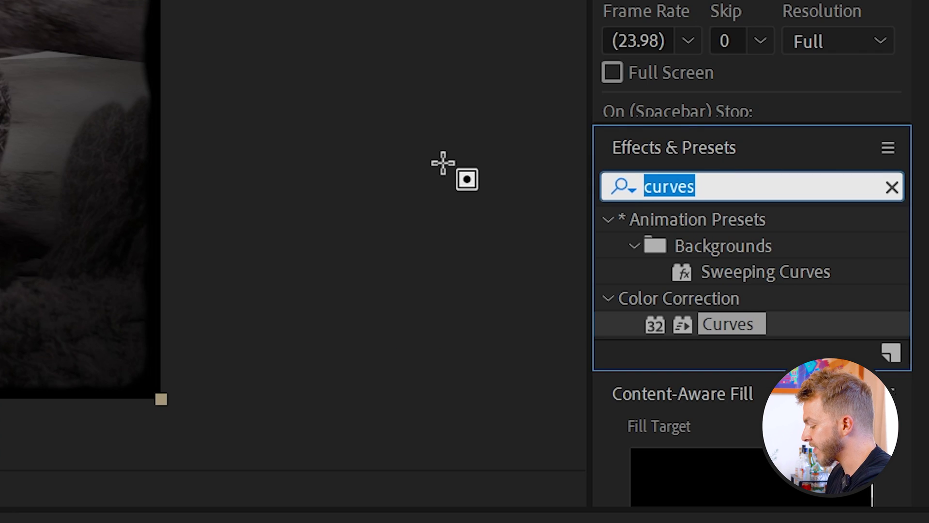
{"action": "left_click_drag", "start_coordinate": [442, 163], "coordinate": [442, 161]}
{"action": "type", "text": "poster"}
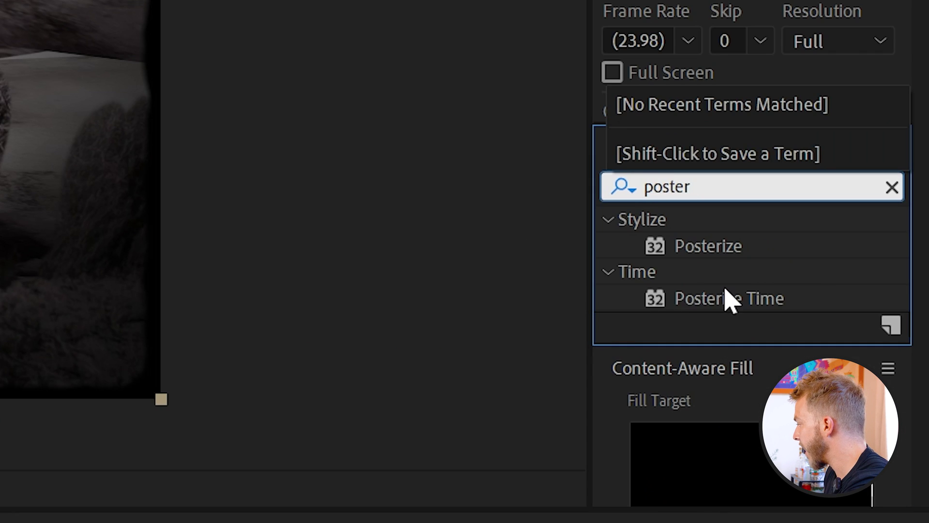
{"action": "left_click_drag", "start_coordinate": [730, 298], "coordinate": [419, 359]}
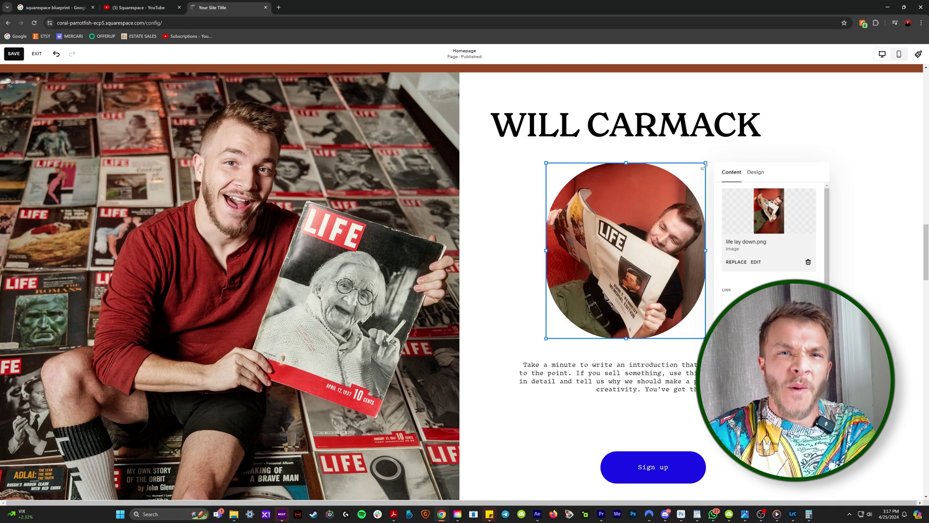
Narrow the round photo and centre the hero heading vertically in its block.
{"action": "left_click_drag", "start_coordinate": [703, 166], "coordinate": [664, 184]}
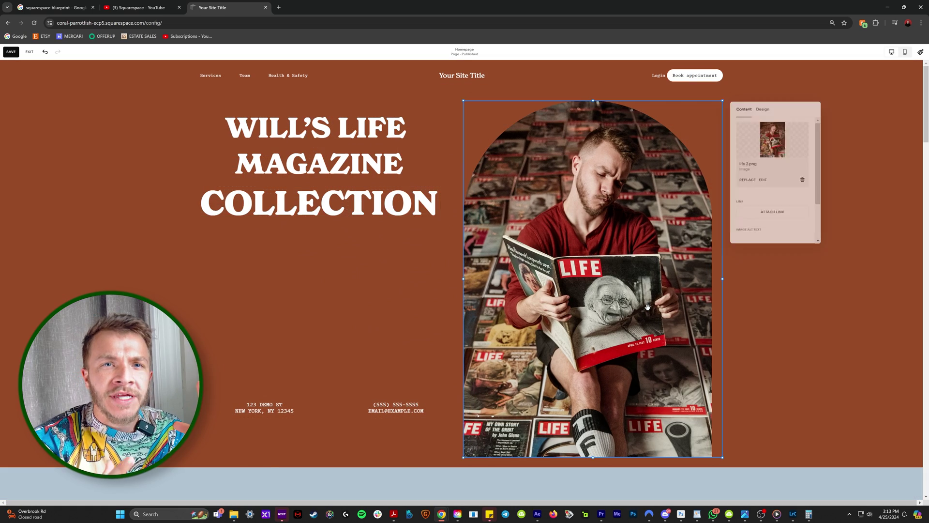
{"action": "left_click", "coordinate": [319, 184]}
{"action": "left_click", "coordinate": [232, 102]}
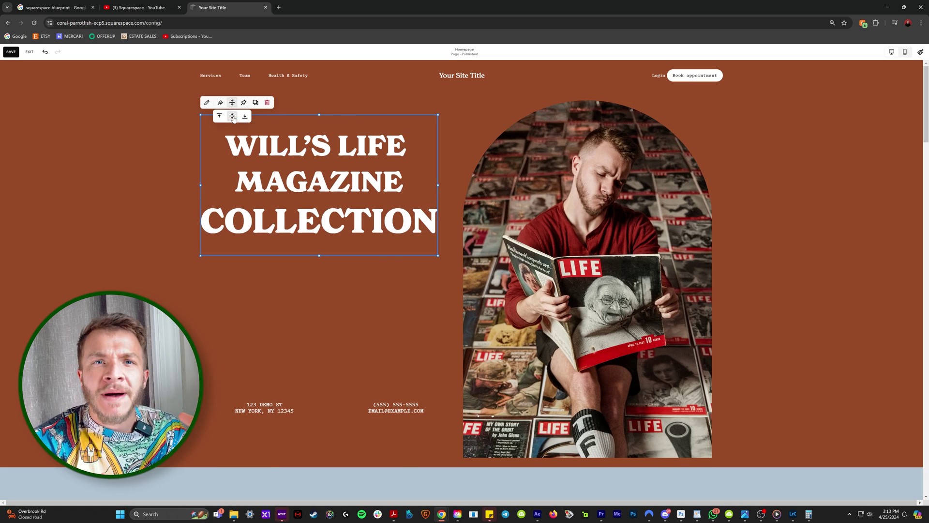
{"action": "left_click", "coordinate": [233, 117]}
{"action": "left_click", "coordinate": [379, 180]}
{"action": "key", "text": "ctrl+plus"}
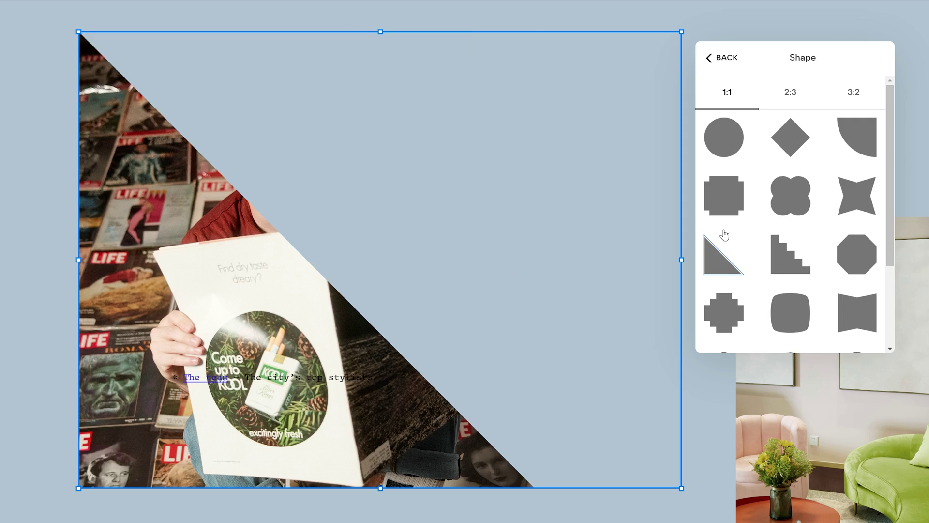
Try squircle, star, bow-tie, oval, parallelogram and double-circle masks on the image.
{"action": "left_click", "coordinate": [790, 312]}
{"action": "left_click", "coordinate": [857, 195]}
{"action": "left_click", "coordinate": [857, 312]}
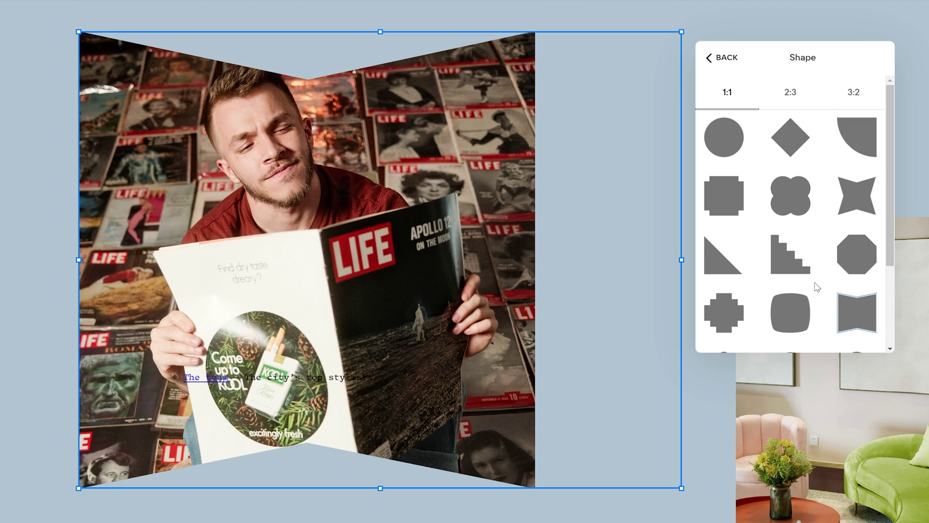
{"action": "left_click", "coordinate": [791, 92]}
{"action": "left_click", "coordinate": [724, 137]}
{"action": "left_click", "coordinate": [724, 196]}
{"action": "left_click", "coordinate": [723, 254]}
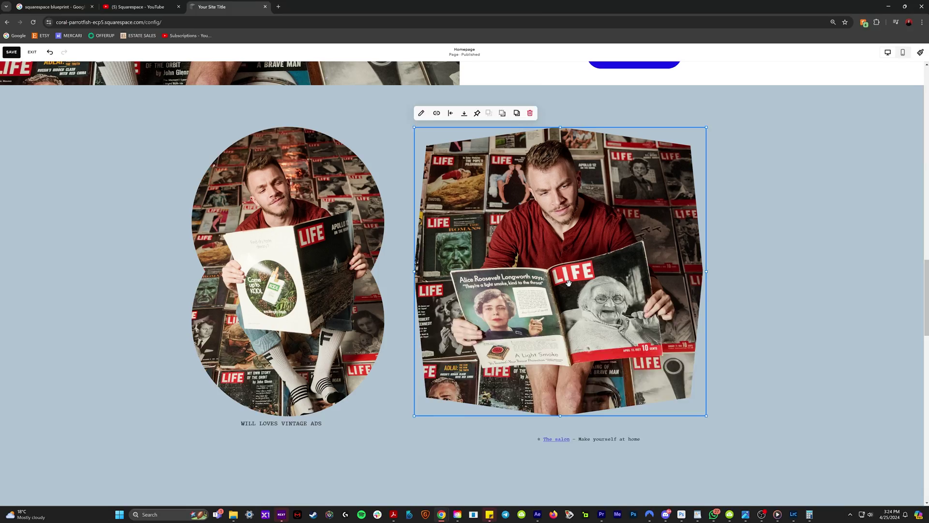
Open the section background settings, then browse the demo's Cactus product page photos.
{"action": "left_click", "coordinate": [291, 271]}
{"action": "left_click", "coordinate": [906, 97]}
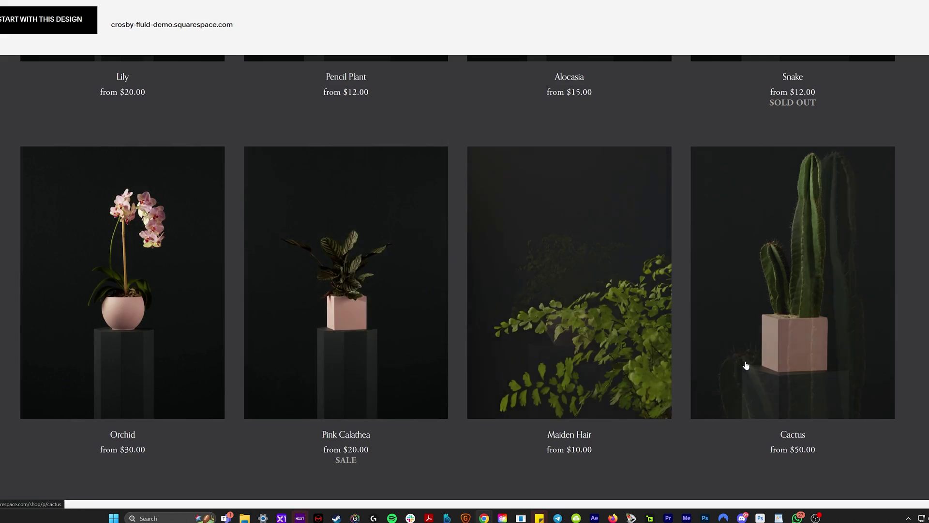
{"action": "left_click", "coordinate": [744, 365]}
{"action": "left_click", "coordinate": [444, 274]}
{"action": "left_click", "coordinate": [444, 275]}
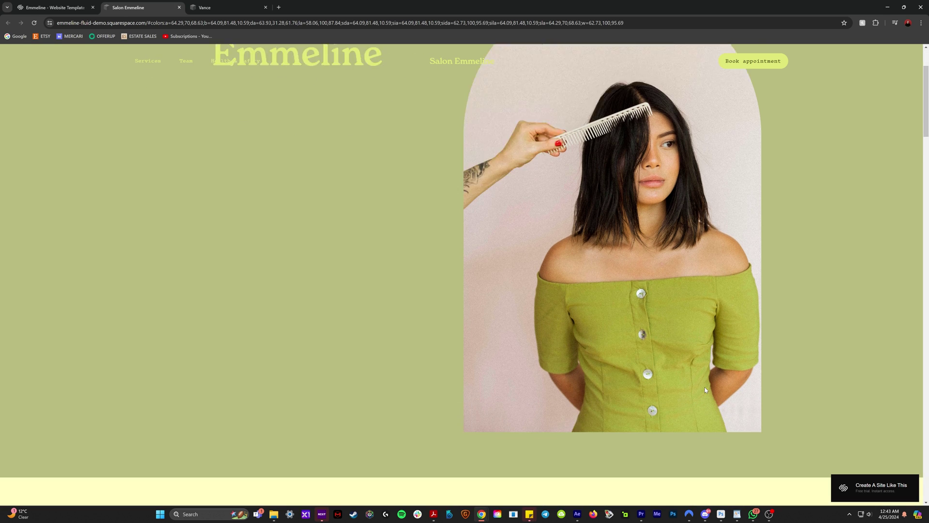
{"action": "scroll", "coordinate": [705, 387], "scroll_direction": "down", "scroll_amount": 3}
{"action": "scroll", "coordinate": [705, 391], "scroll_direction": "down", "scroll_amount": 5}
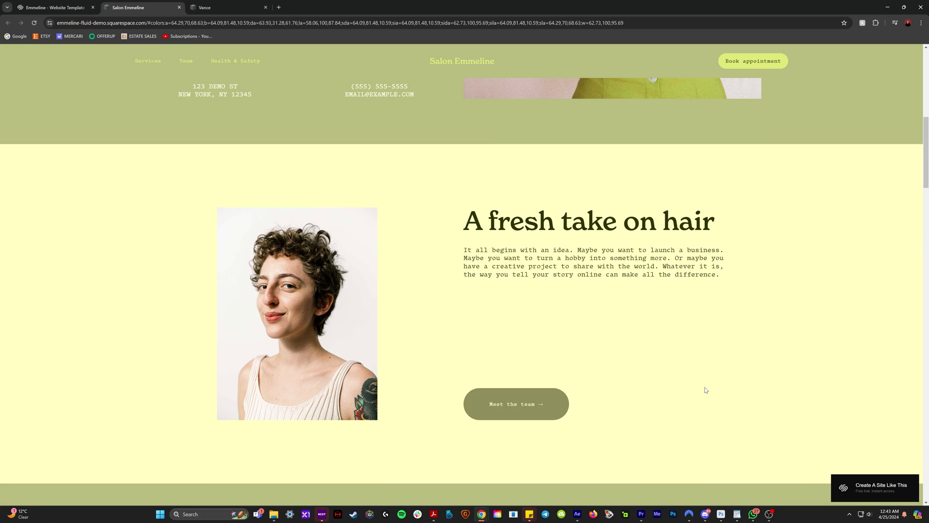
{"action": "scroll", "coordinate": [706, 390], "scroll_direction": "down", "scroll_amount": 9}
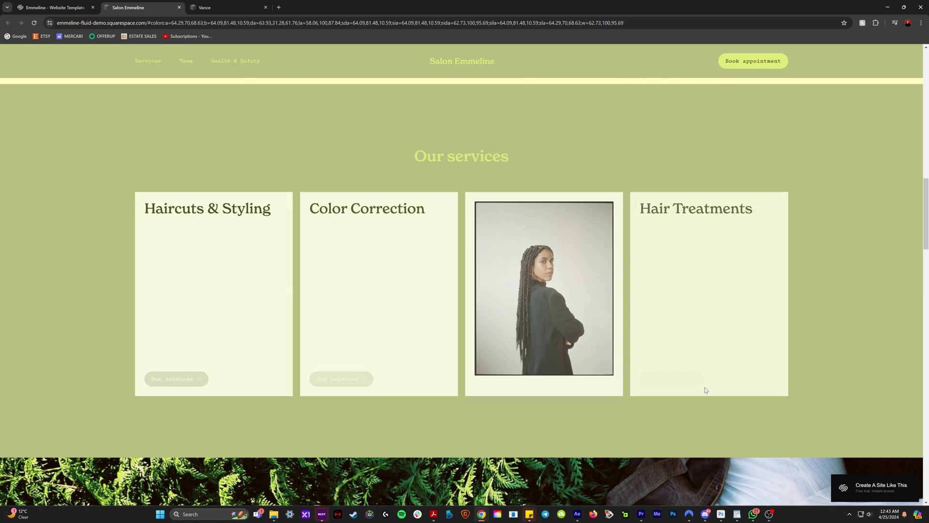
Close the Salon Emmeline demo and preview the grey-green and pink-navy colour presets.
{"action": "key", "text": "ctrl+w"}
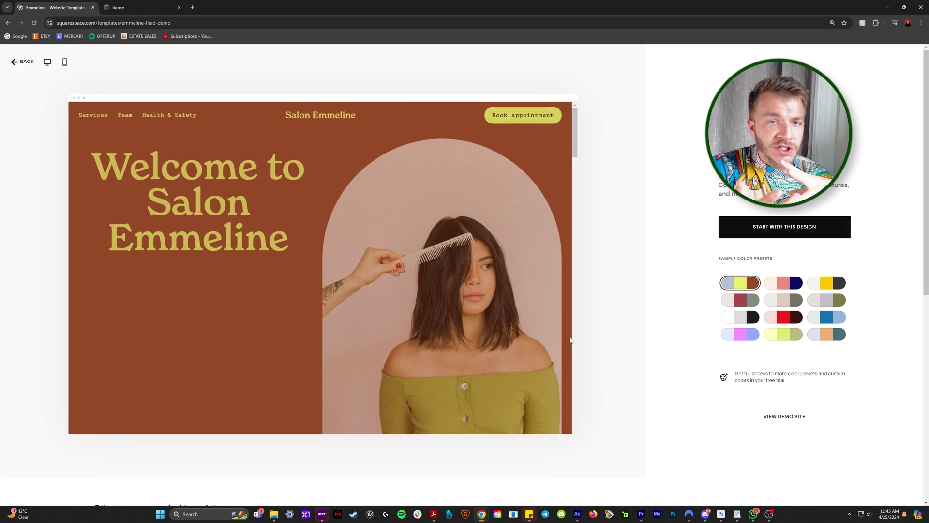
{"action": "left_click", "coordinate": [741, 301]}
{"action": "left_click", "coordinate": [781, 288]}
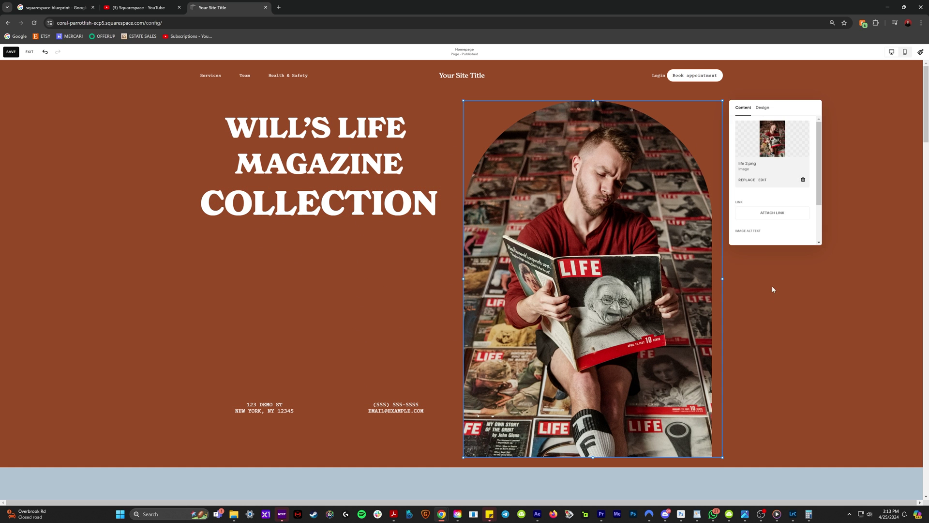
Move the hero headline lower and retype the blue section heading to I LOVE VINTAGE.
{"action": "left_click", "coordinate": [274, 151]}
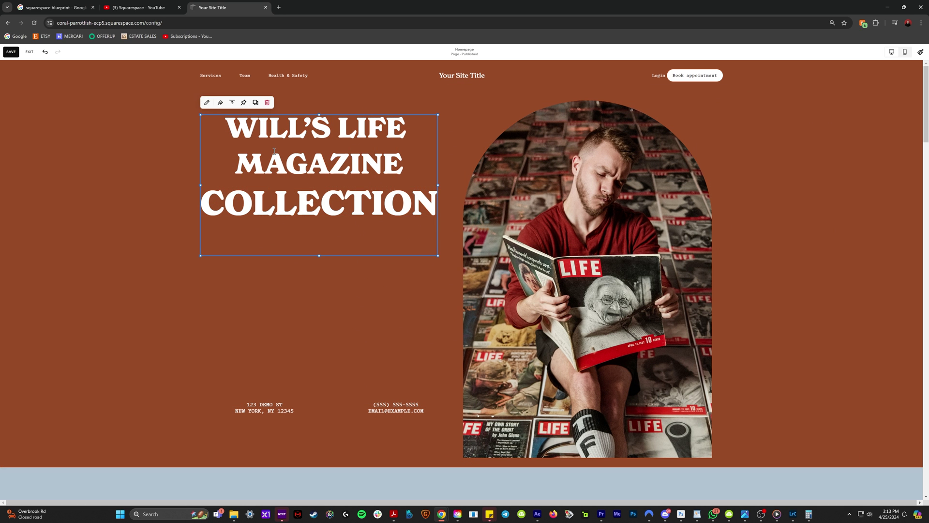
{"action": "left_click", "coordinate": [232, 103]}
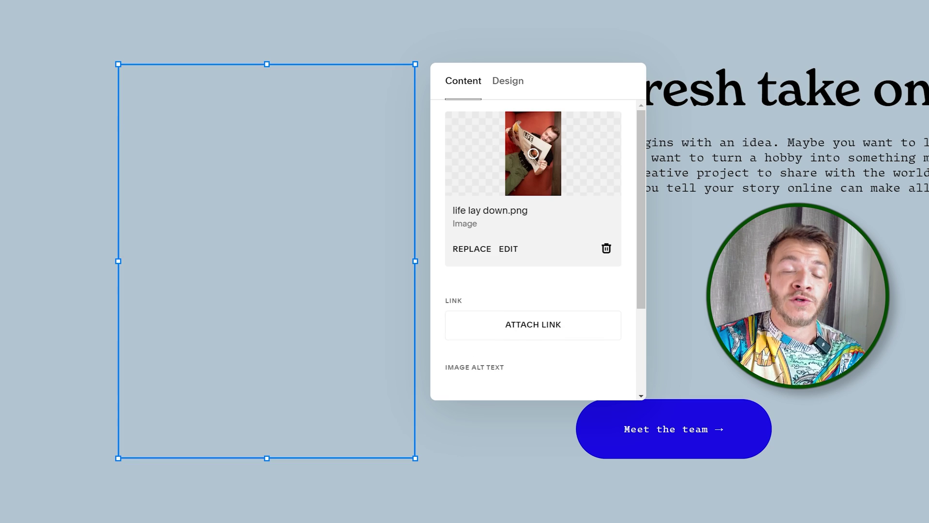
{"action": "type", "text": "VE"}
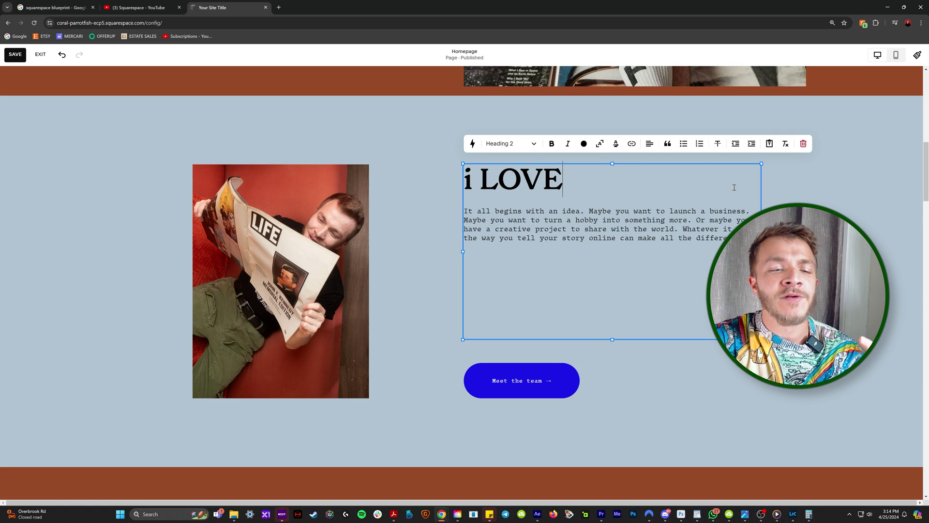
{"action": "type", "text": " VINTAGE PHYSC"}
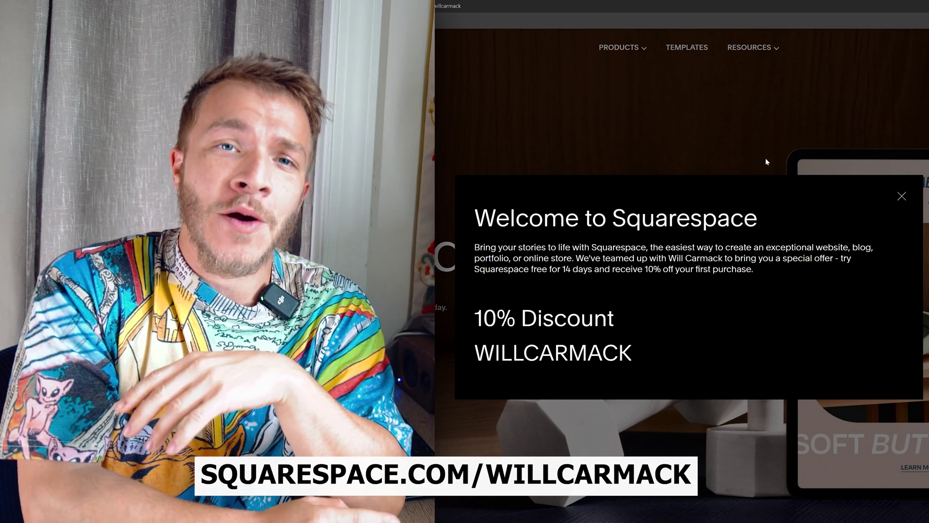
Select the '10% Discount' offer text and the promo code beneath it.
{"action": "left_click_drag", "start_coordinate": [470, 319], "coordinate": [643, 362]}
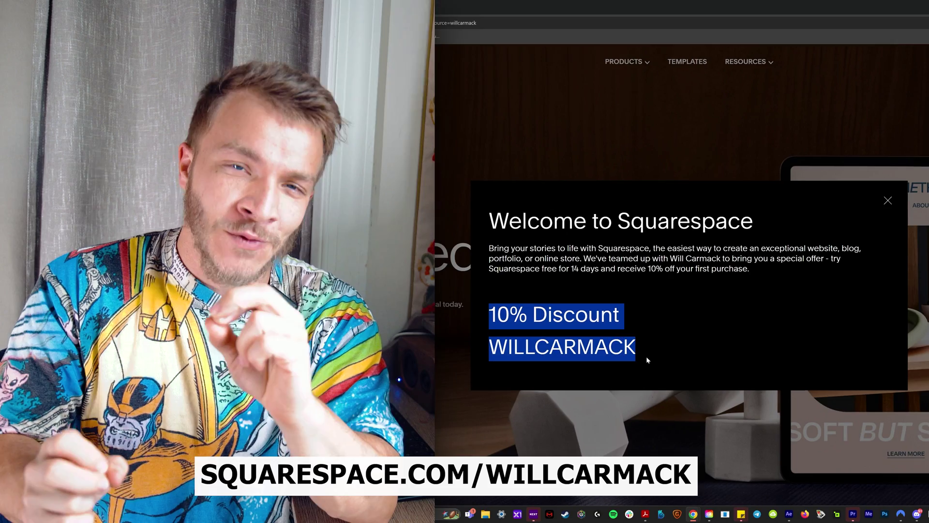